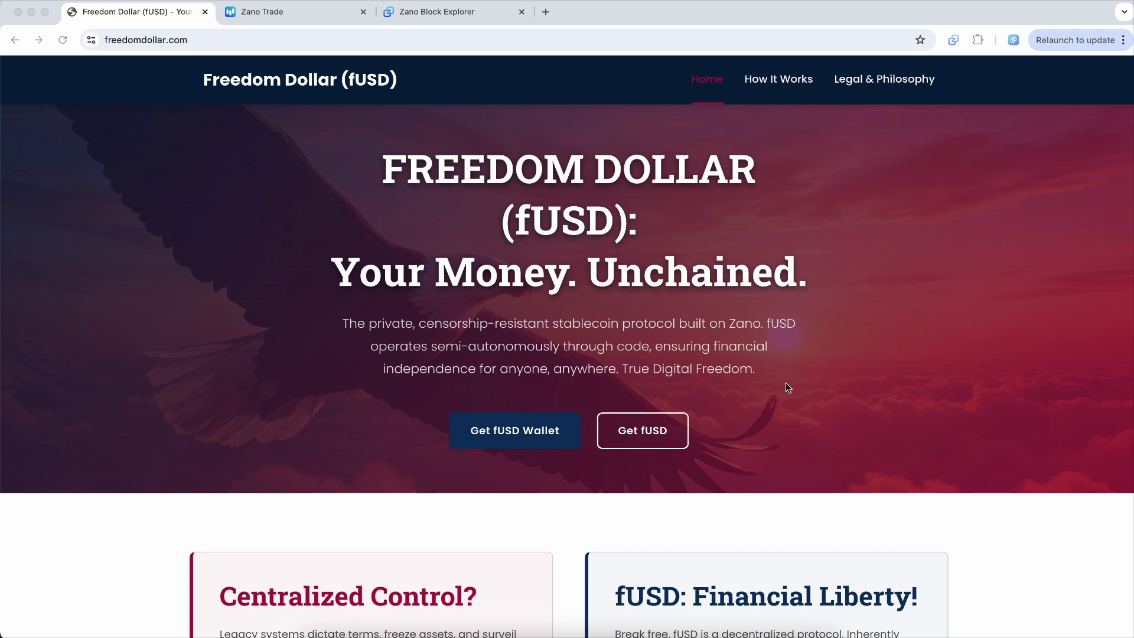
- Scroll the freedomdollar.com homepage down to the 'fUSD vs. The Old Guard' table comparing fUSD with USDT
scroll(696, 468, "down", 10)
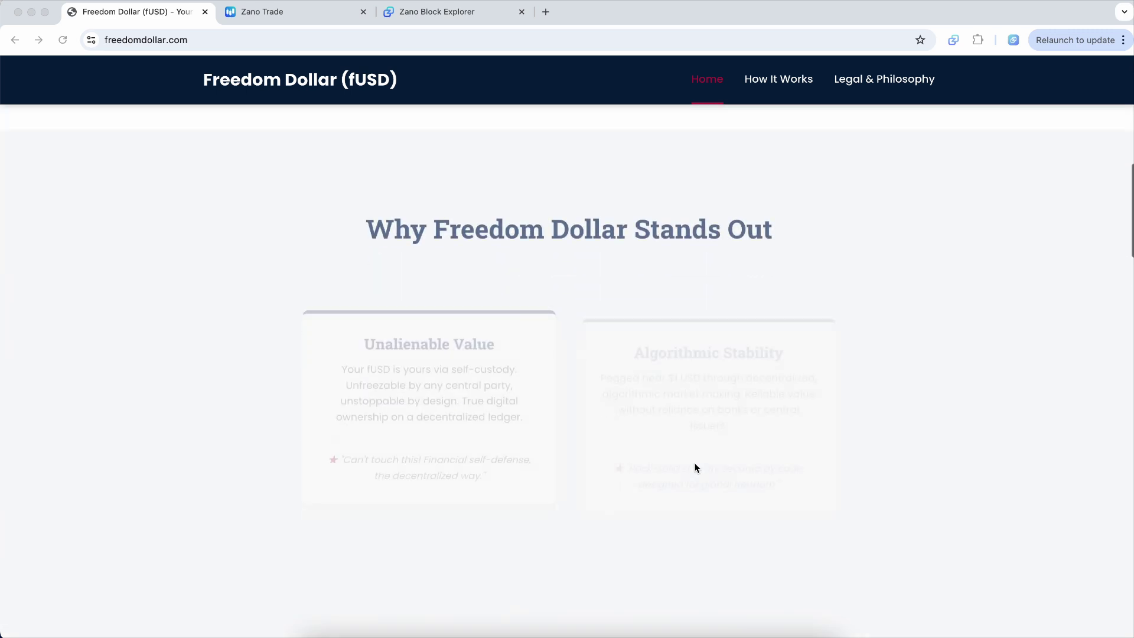
scroll(696, 468, "down", 6)
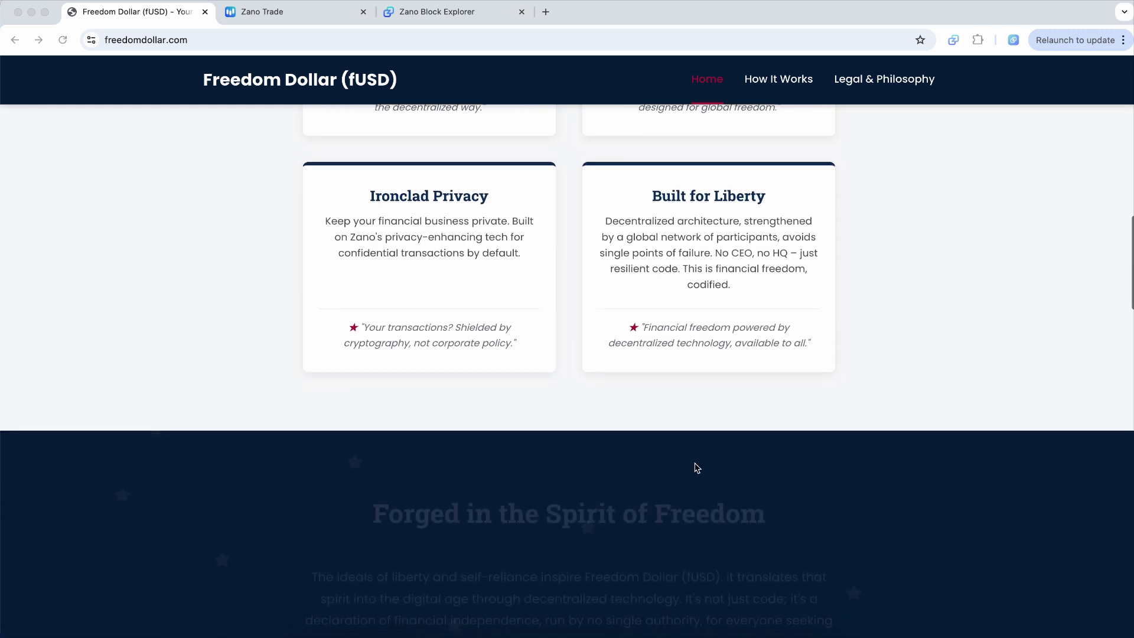
scroll(696, 468, "down", 6)
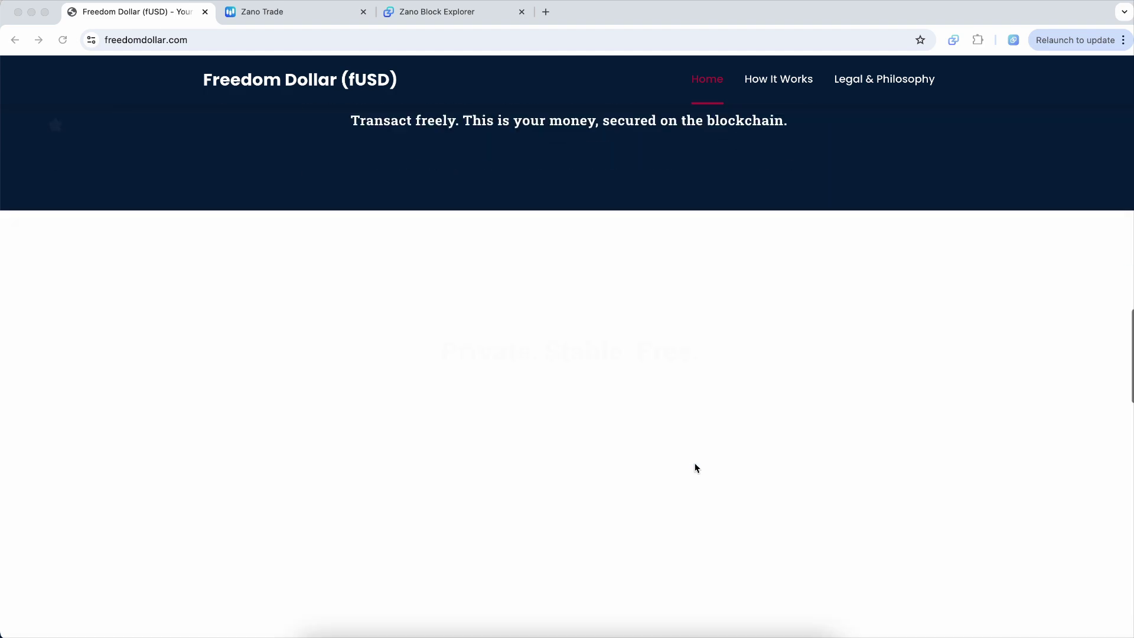
scroll(696, 468, "down", 10)
scroll(696, 468, "down", 2)
scroll(696, 468, "up", 1)
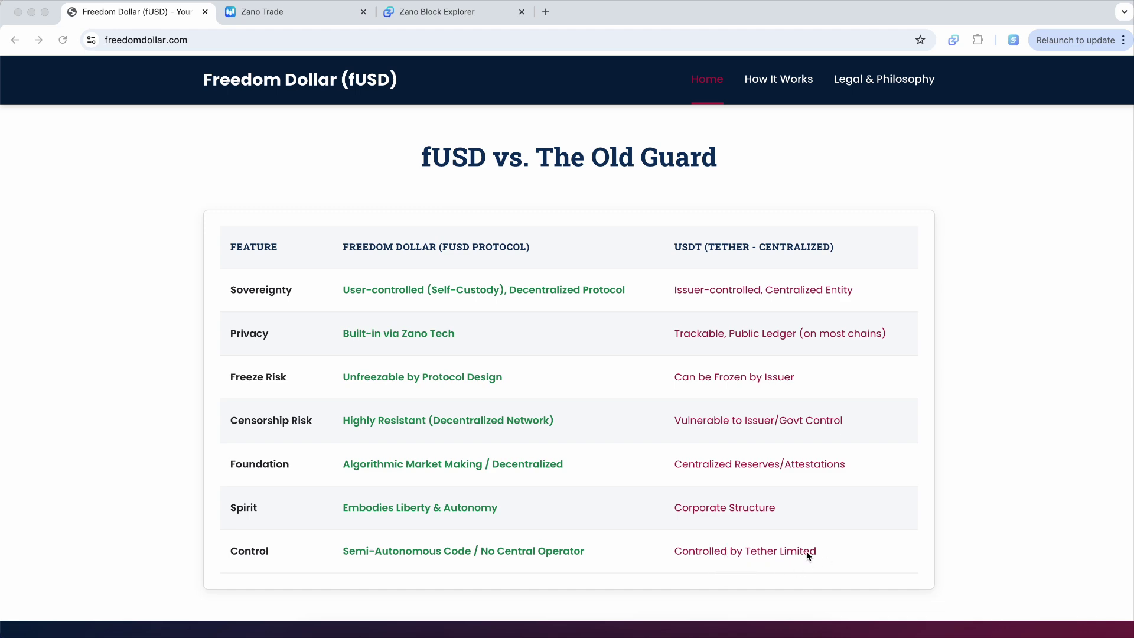
- Scroll back up to the 'Your Money. Unchained.' hero banner
scroll(807, 551, "up", 20)
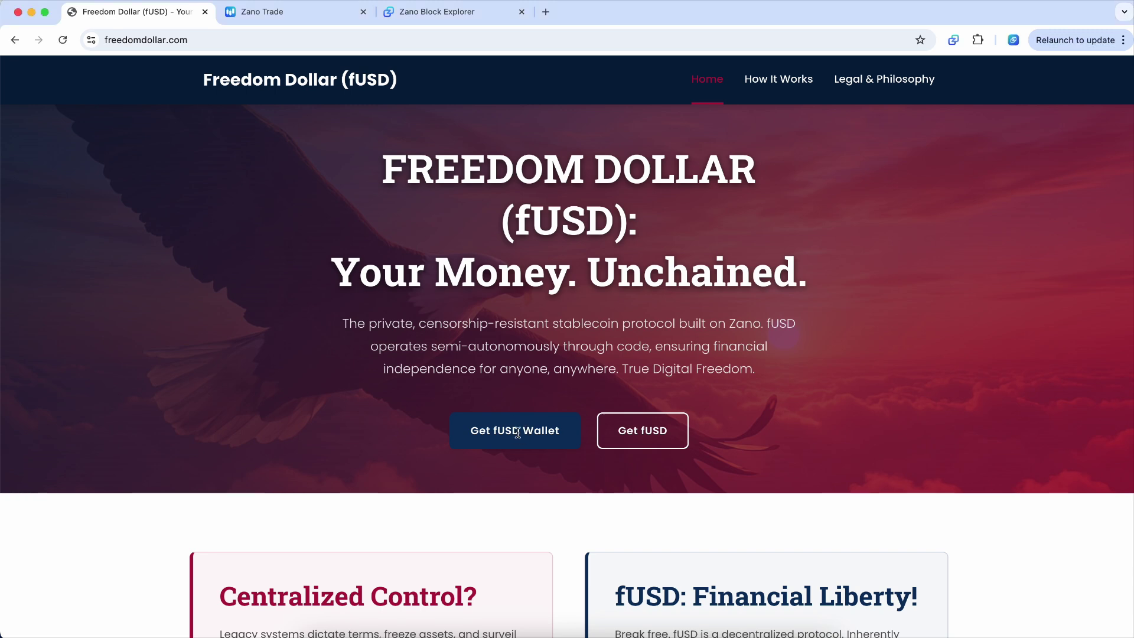
left_click(518, 436)
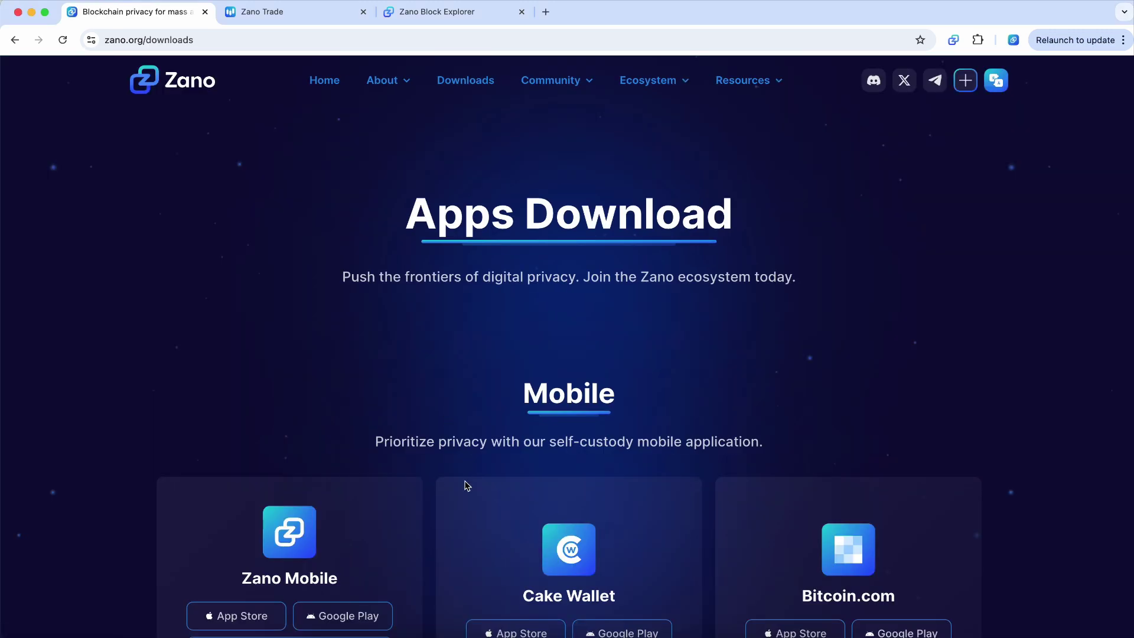
scroll(463, 486, "down", 5)
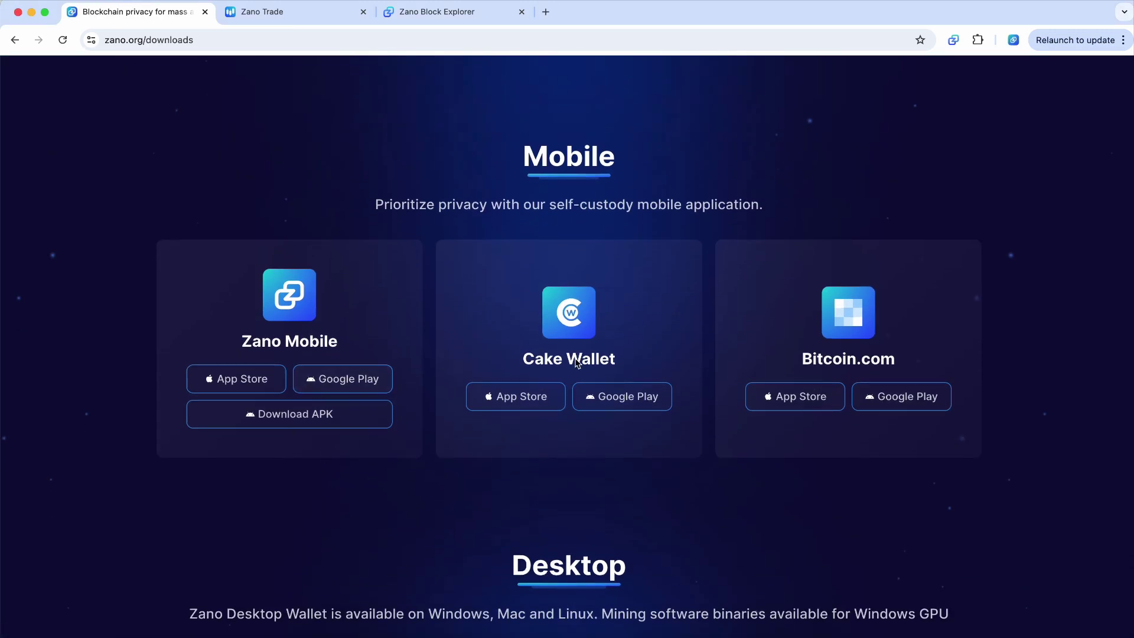
scroll(533, 363, "up", 1)
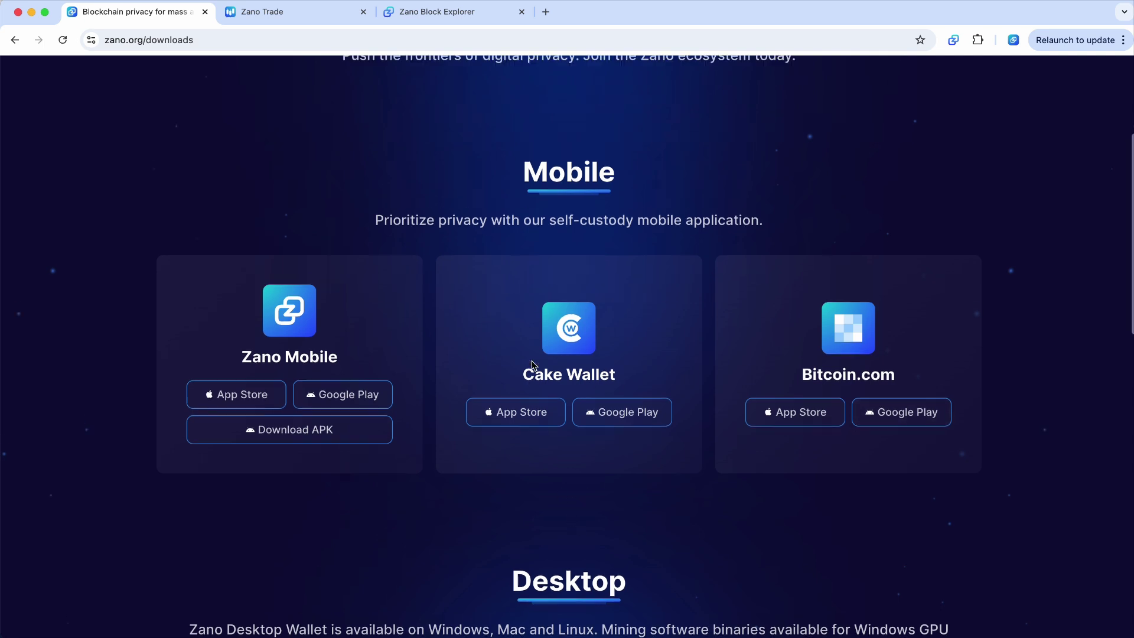
scroll(532, 365, "down", 7)
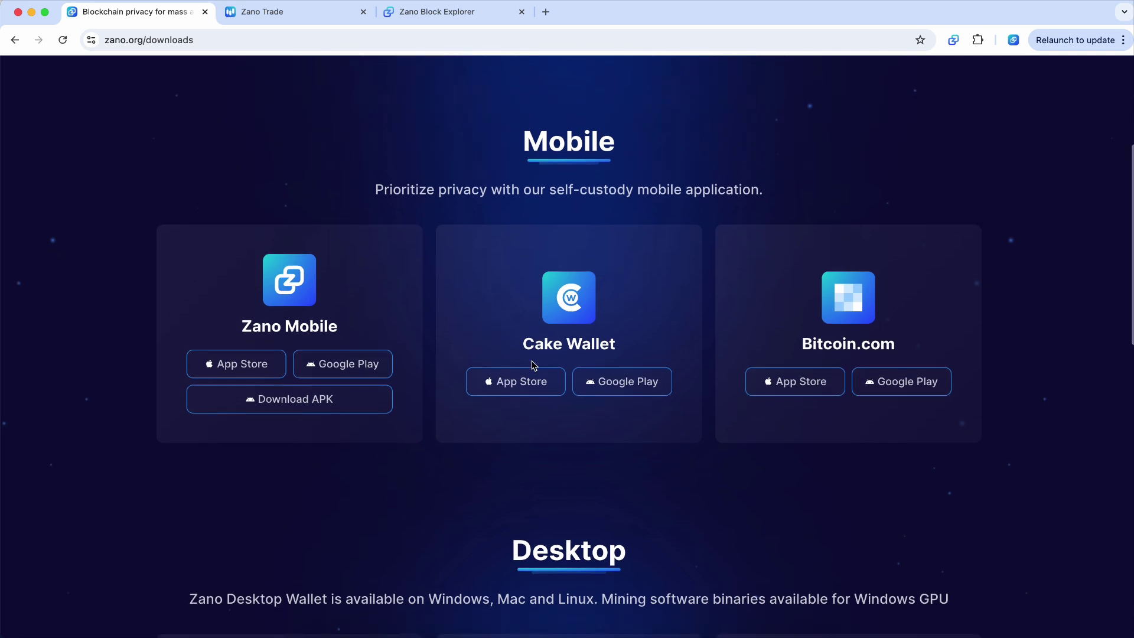
scroll(533, 365, "down", 1)
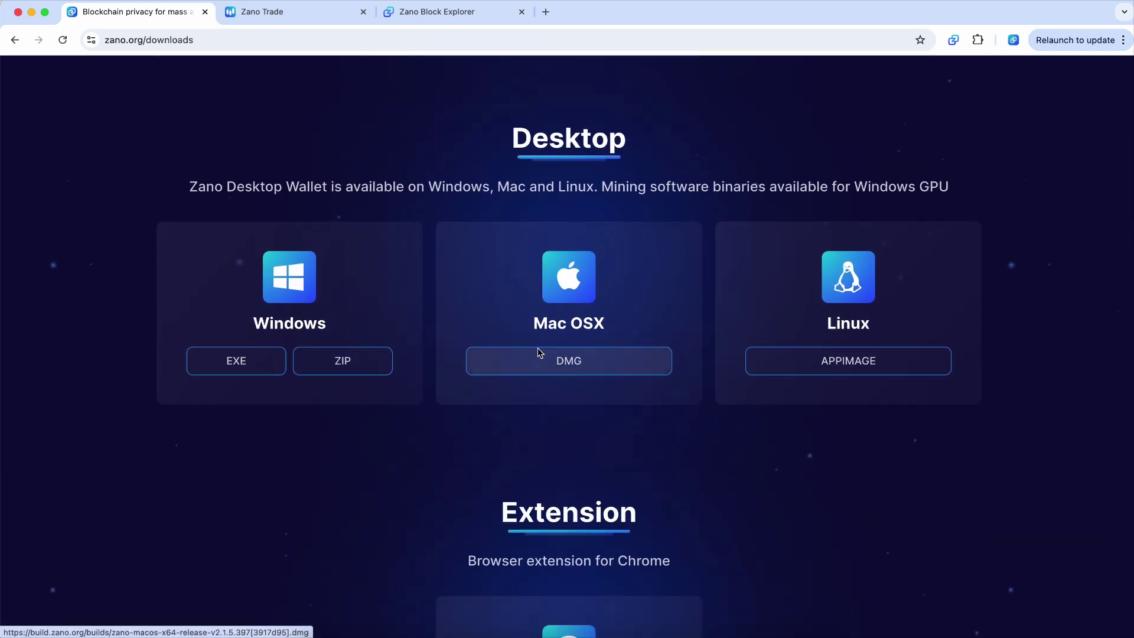
key("super+r")
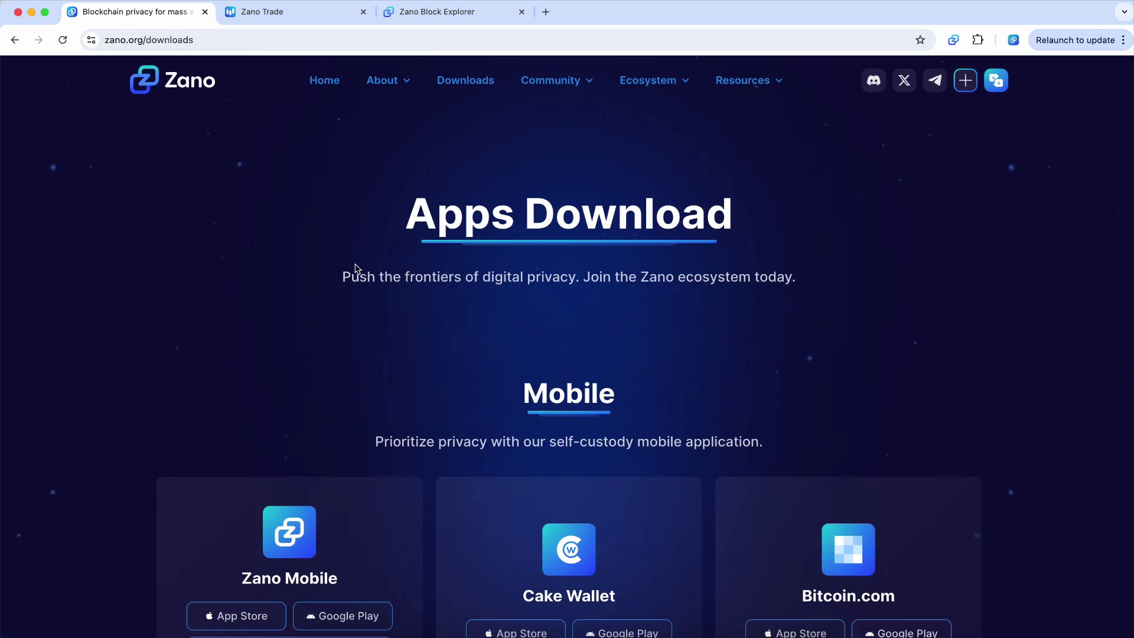
left_click(15, 39)
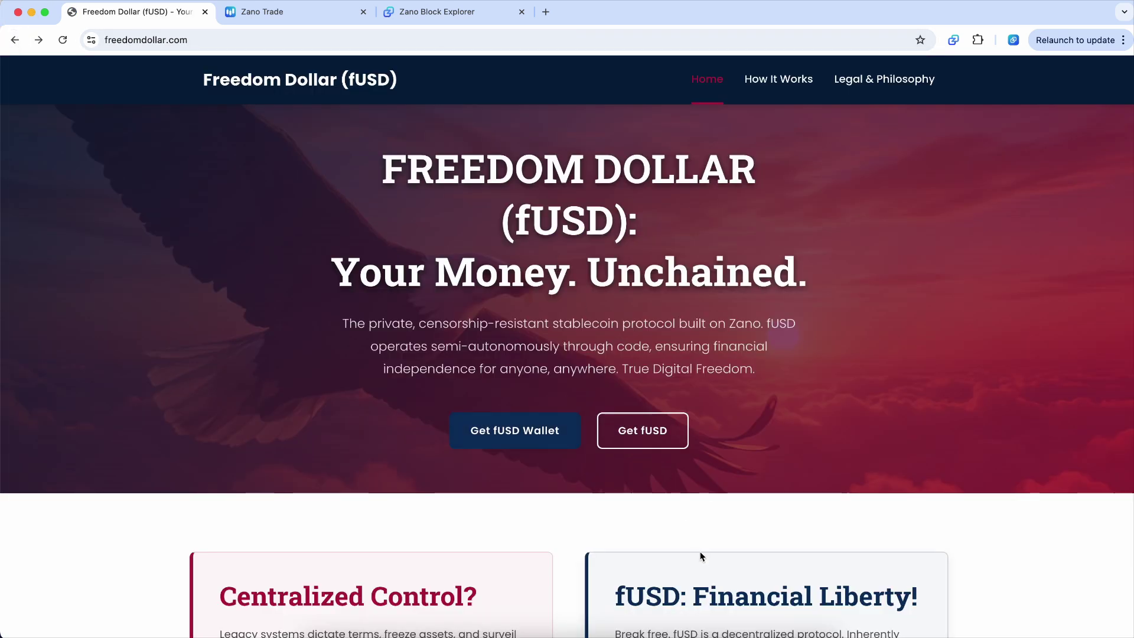
- Open the fUSD/ZANO pair on Zano Trade and bring up the Zano wallet listing 200 fUSD
left_click(638, 438)
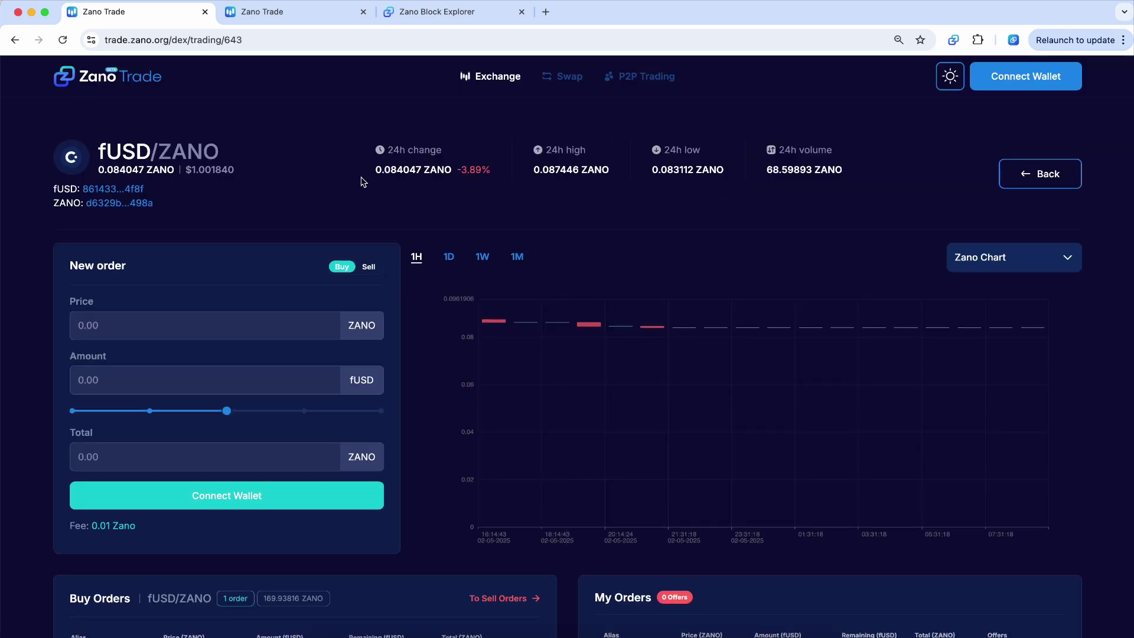
left_click(14, 40)
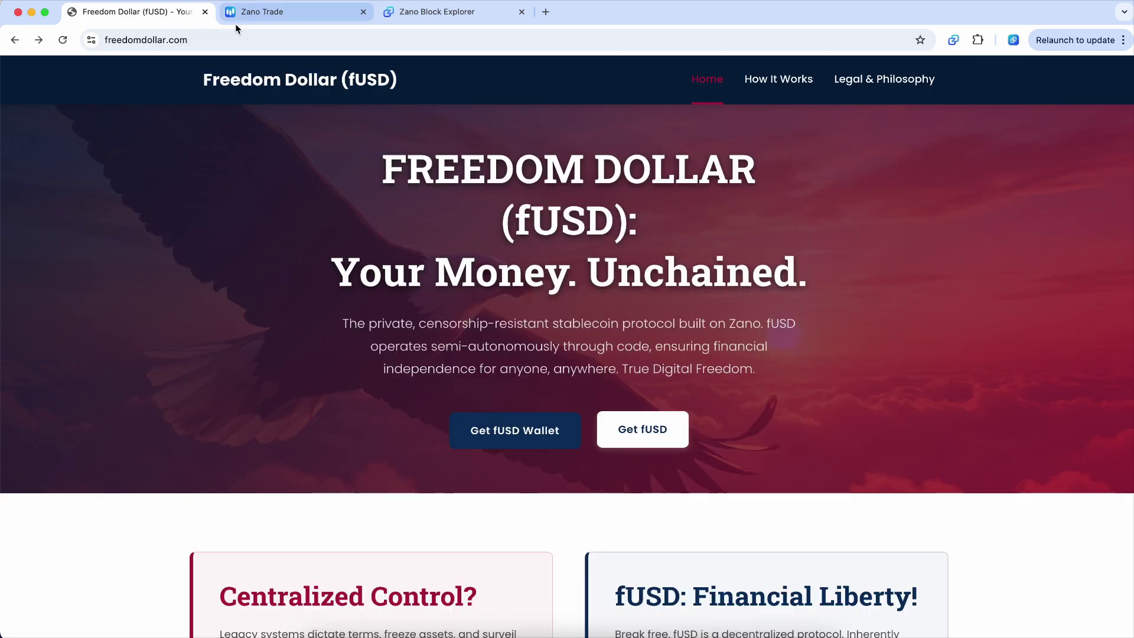
left_click(277, 20)
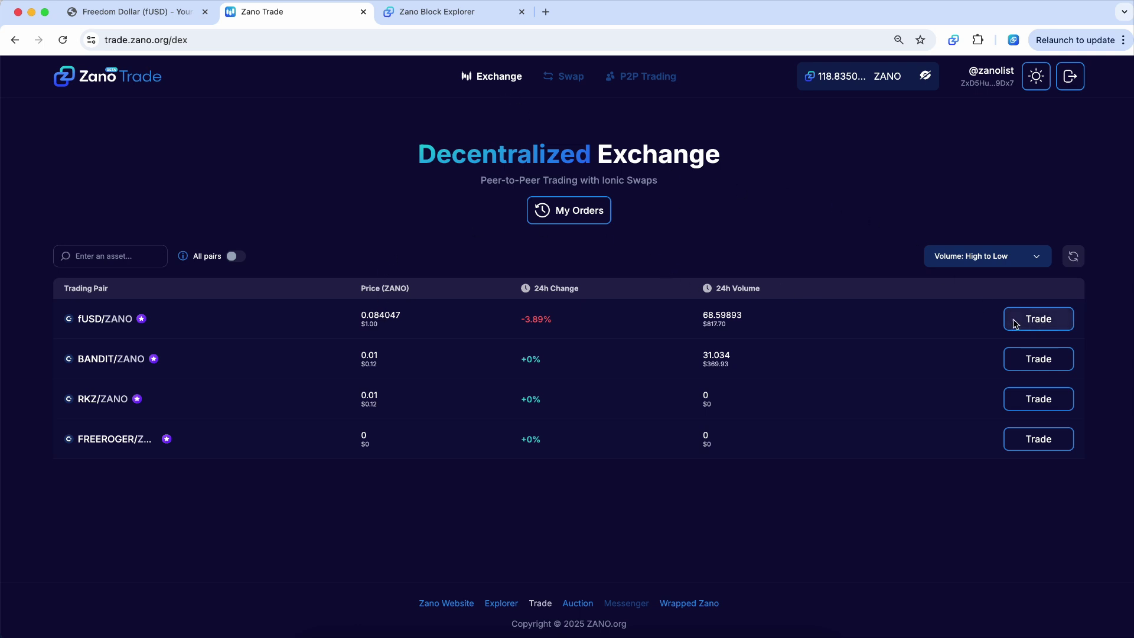
left_click(1038, 319)
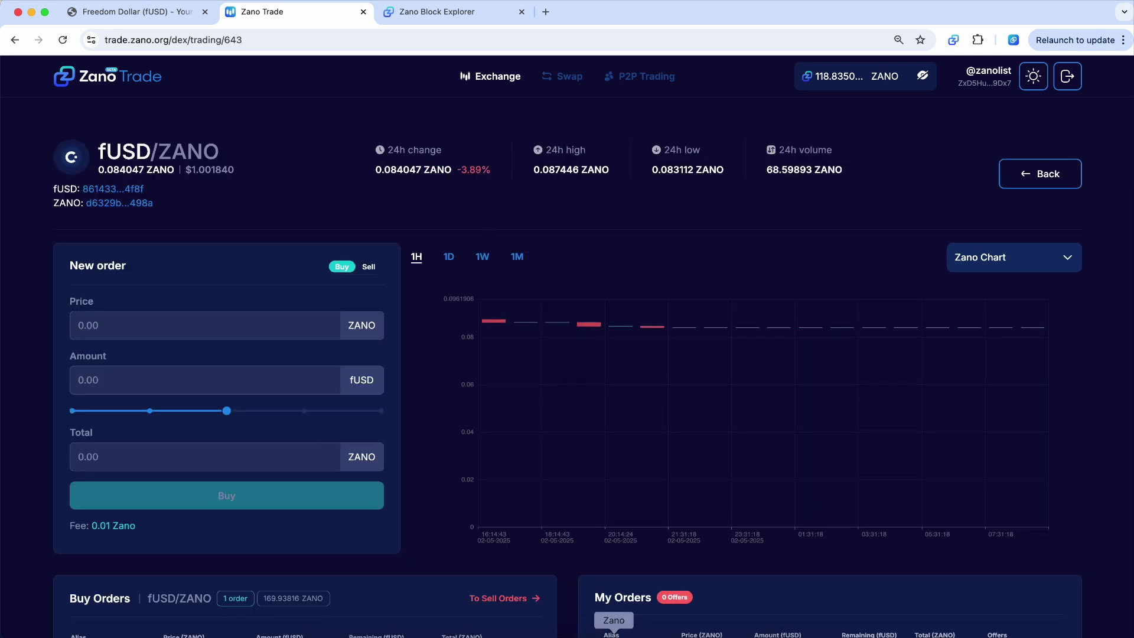
left_click(614, 635)
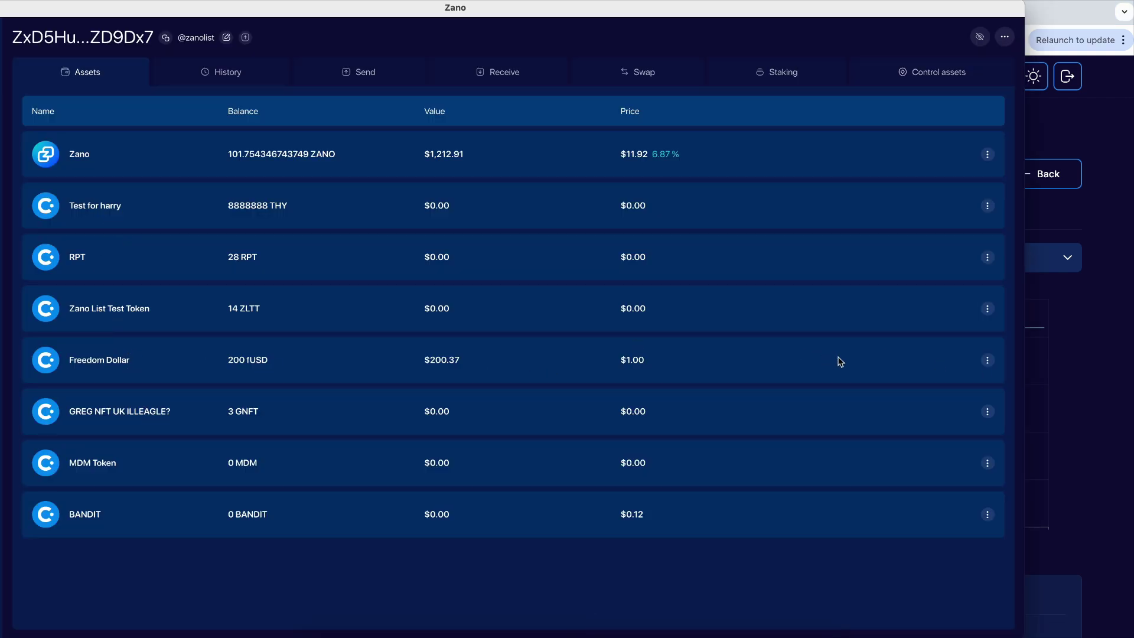
- Delete the Freedom Dollar asset from the wallet and switch back to the fUSD/ZANO trading page
mouse_move(980, 379)
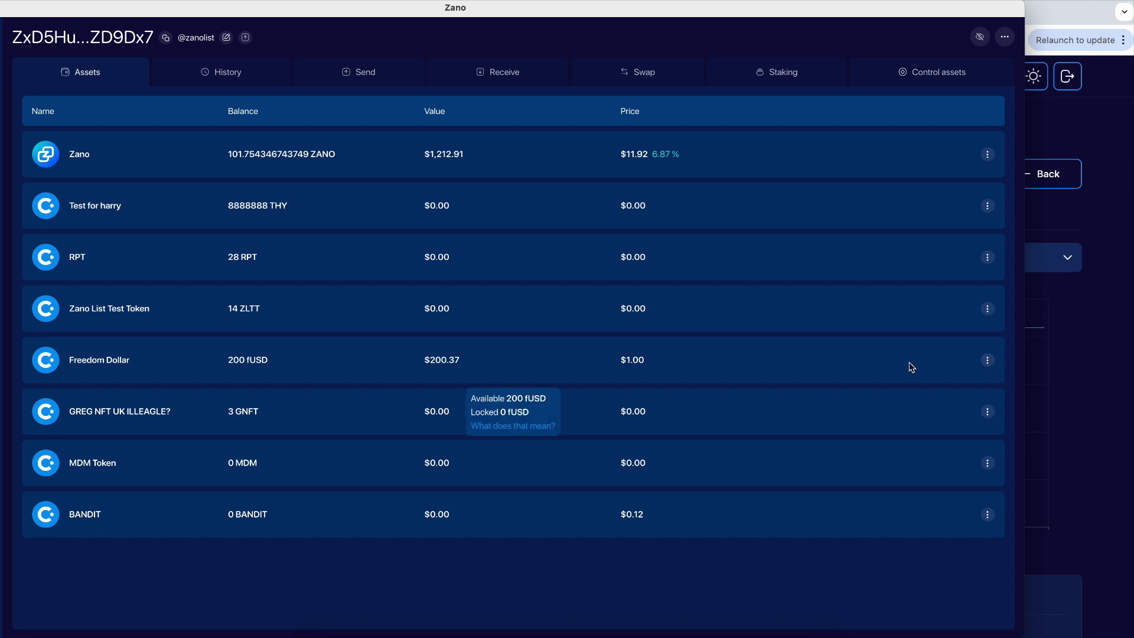
left_click(989, 361)
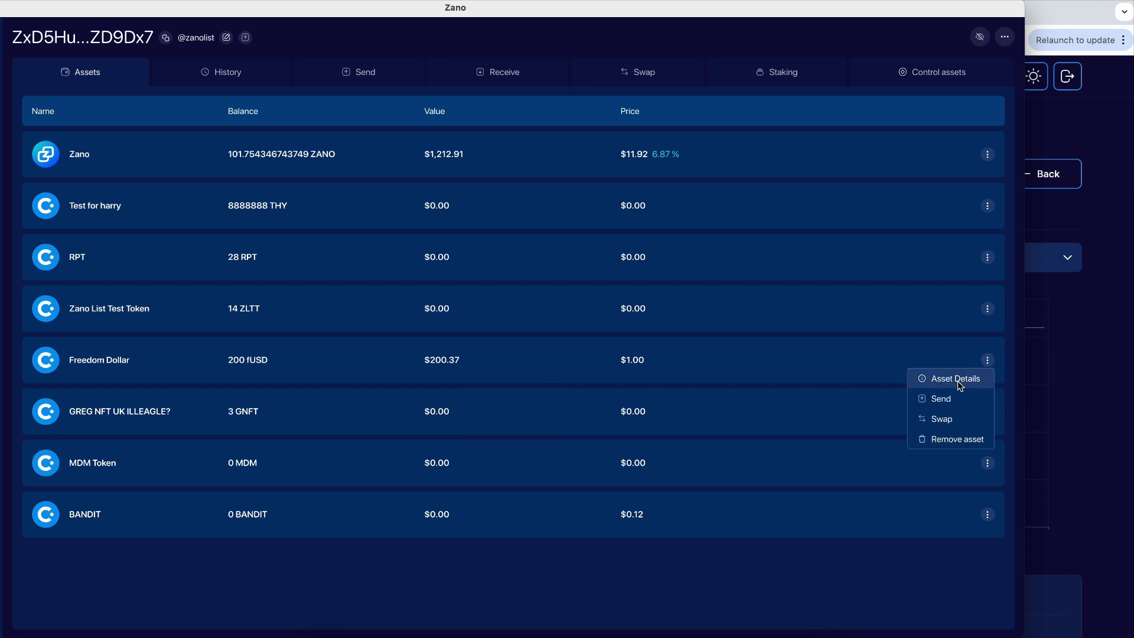
left_click(962, 440)
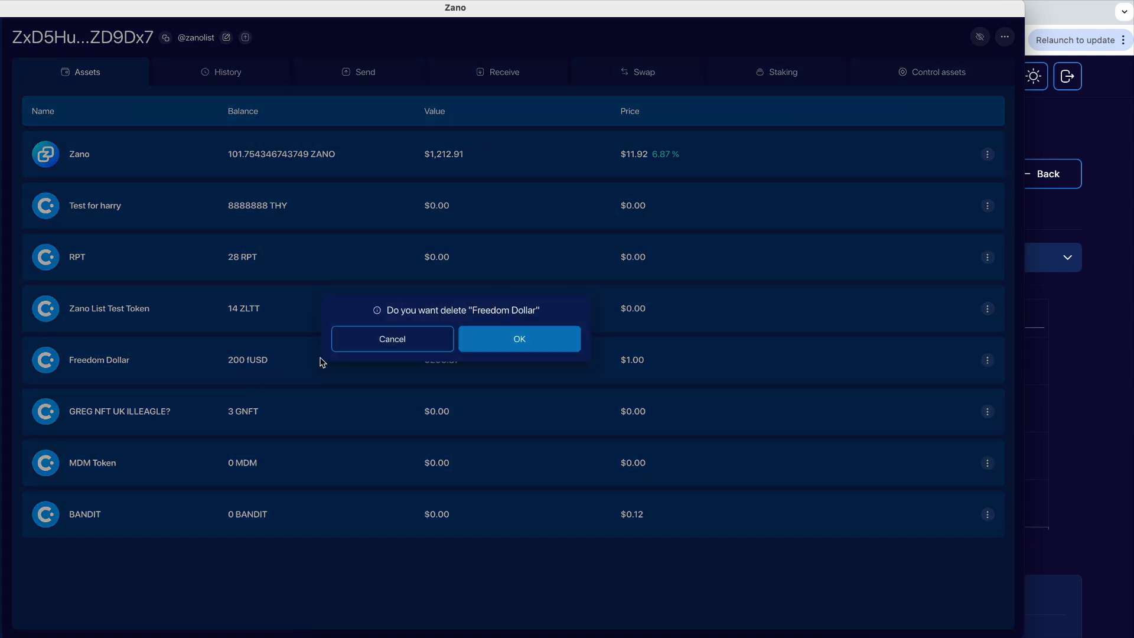
left_click(542, 346)
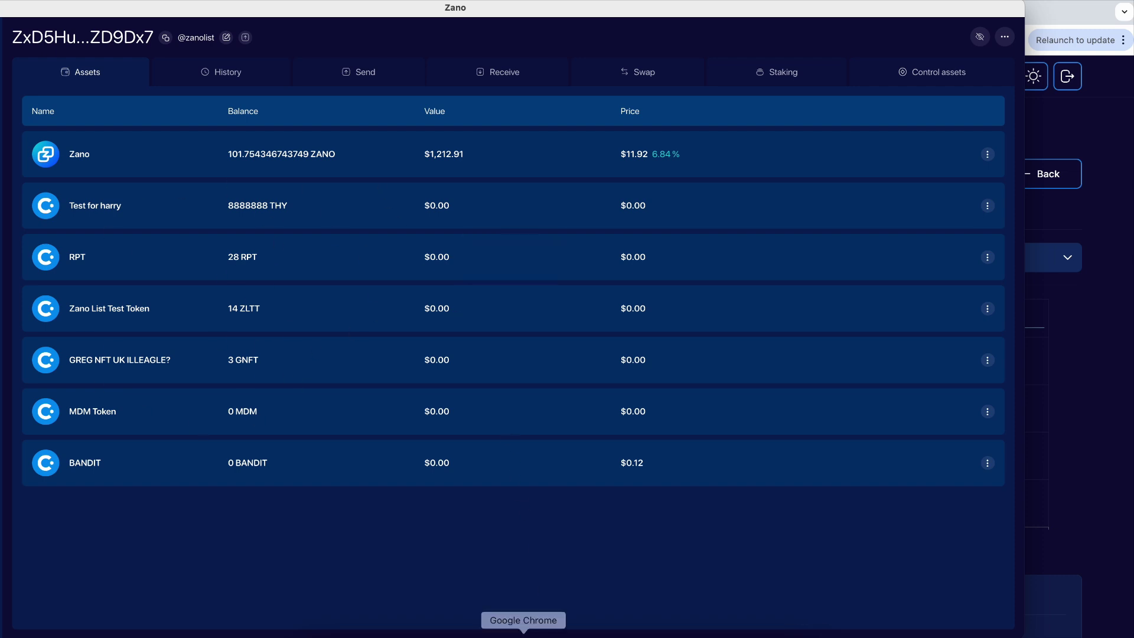
left_click(523, 634)
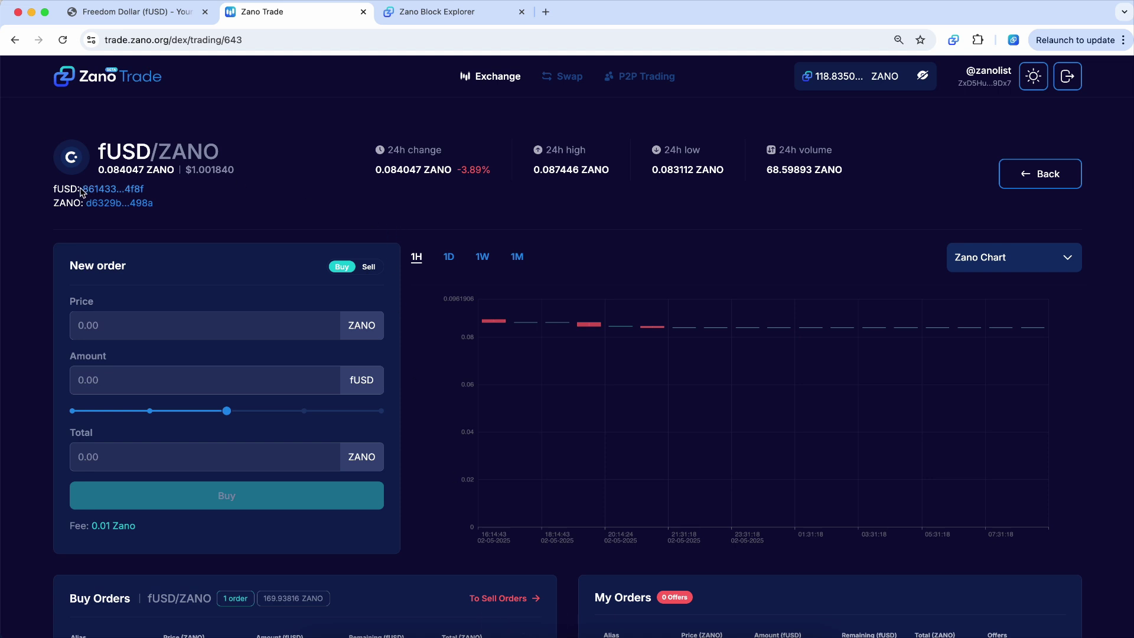
- Look up fUSD in the Zano Block Explorer and copy its asset_id value
left_click(106, 190)
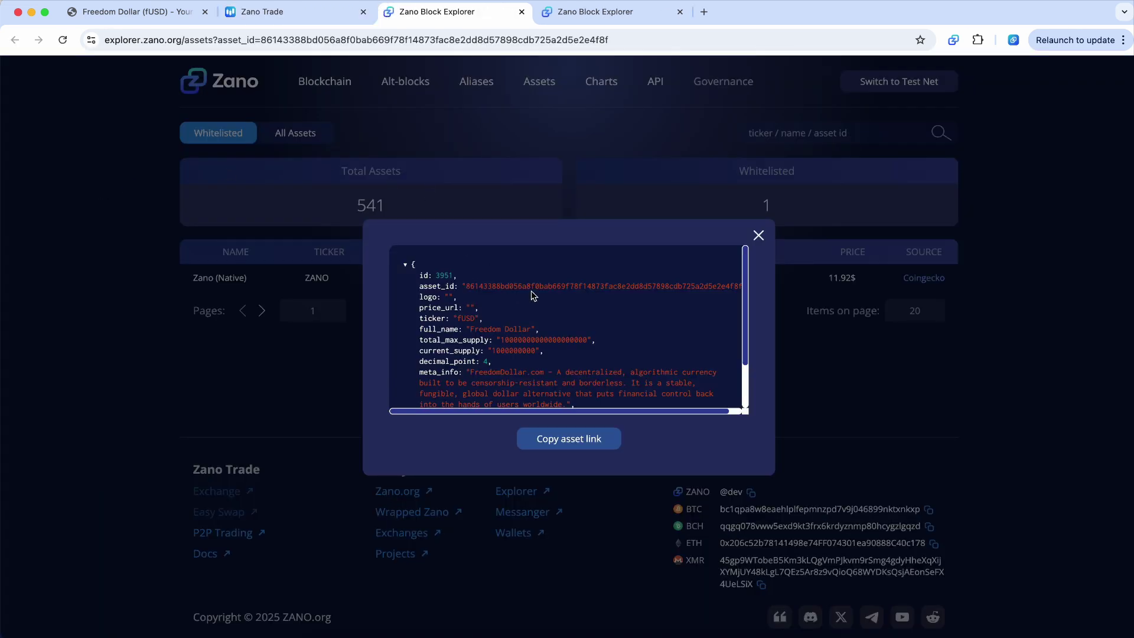
double_click(535, 292)
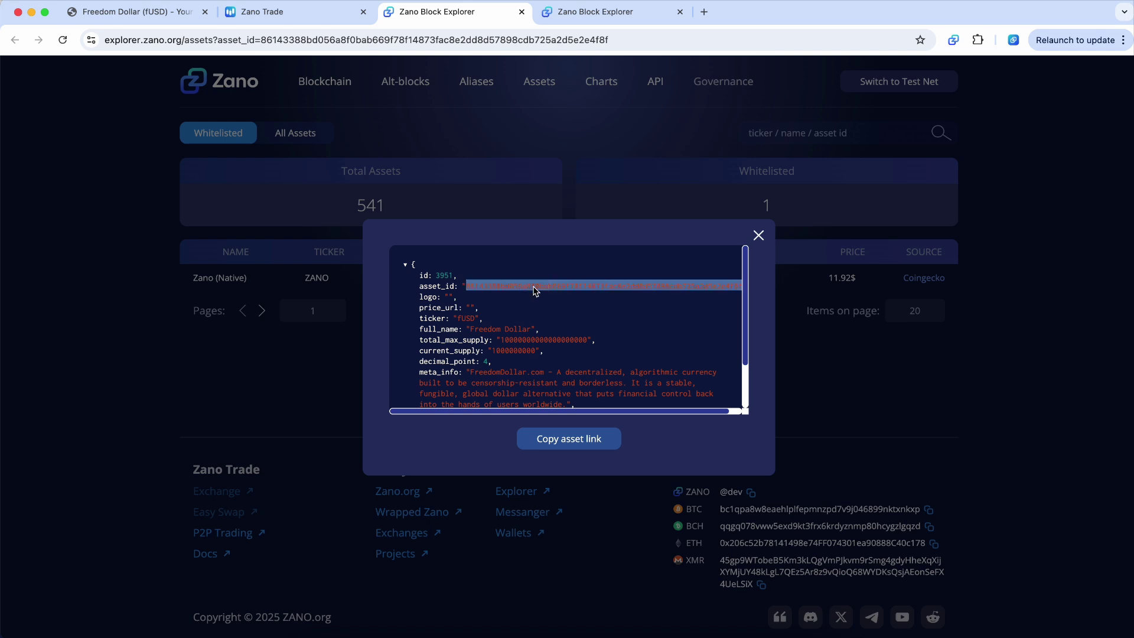
right_click(536, 290)
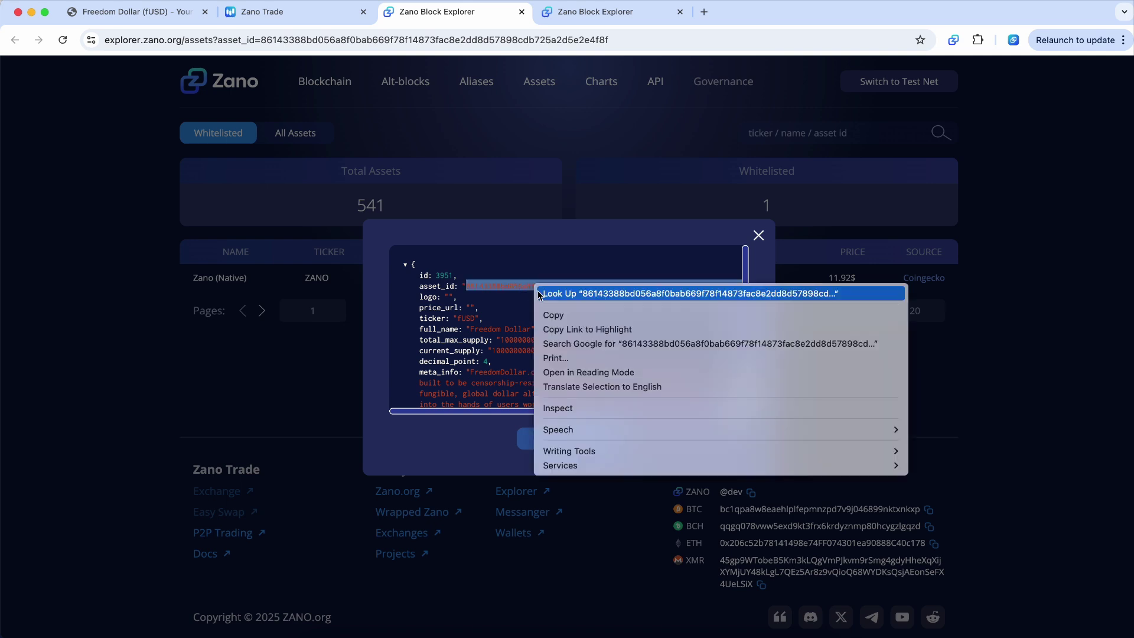
left_click(559, 316)
left_click(614, 632)
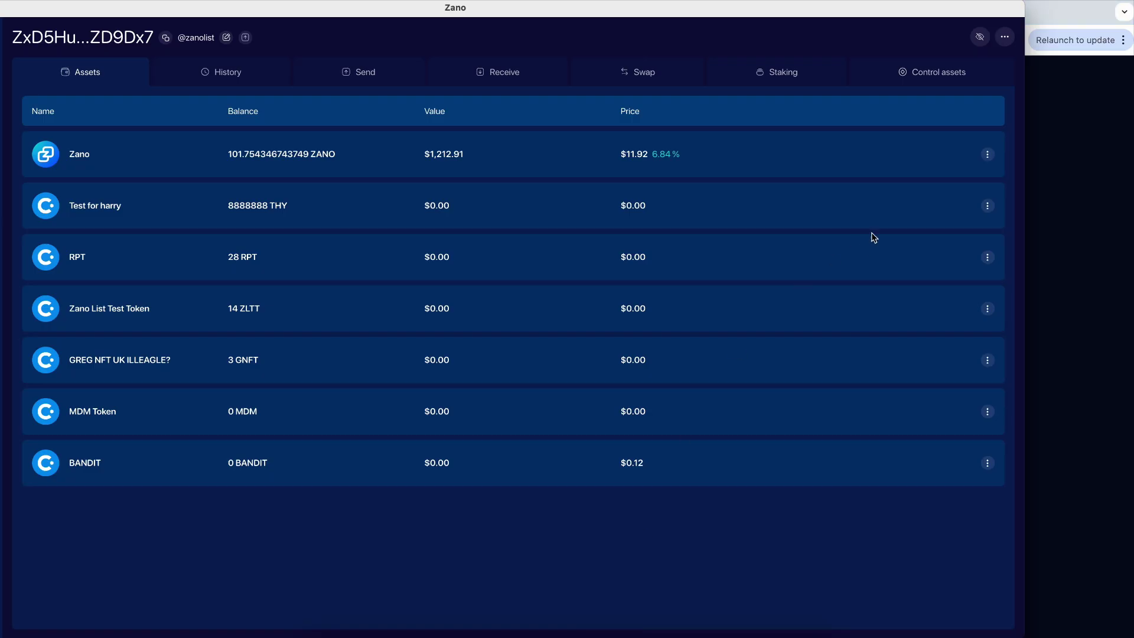
- Whitelist Freedom Dollar by pasting its asset ID, restoring the 200 fUSD ($200.20) balance
left_click(1007, 38)
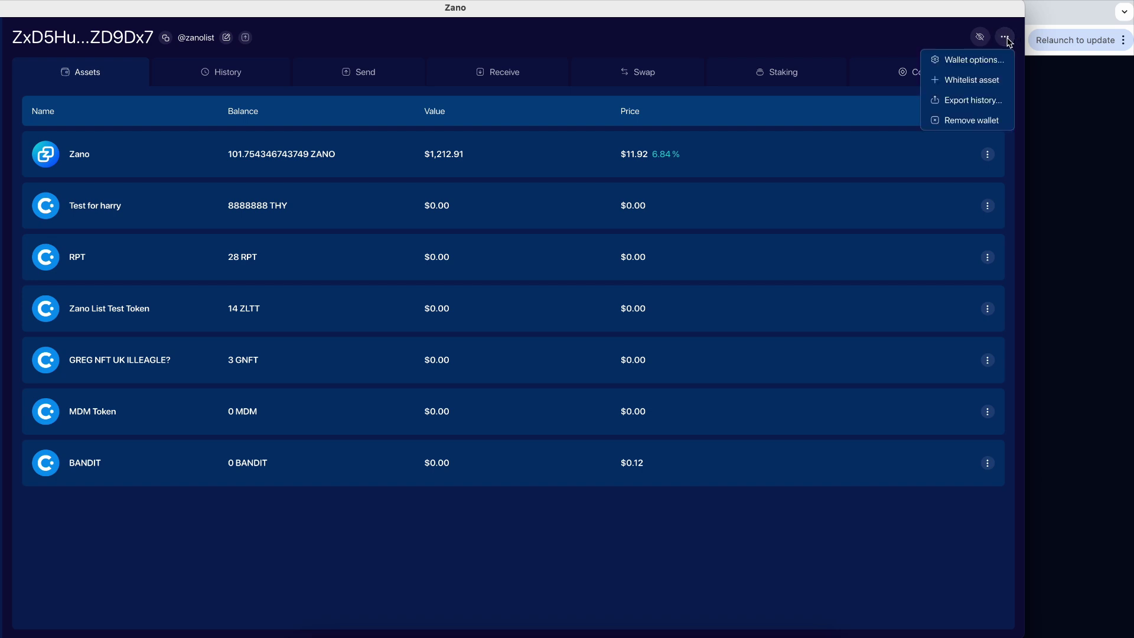
left_click(971, 80)
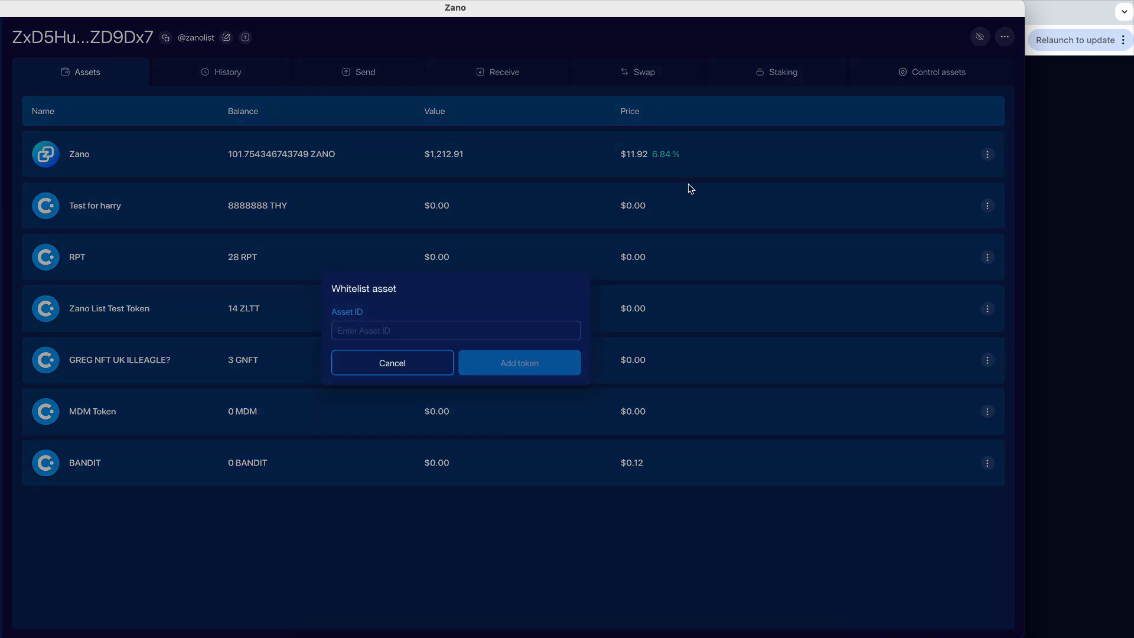
left_click(404, 335)
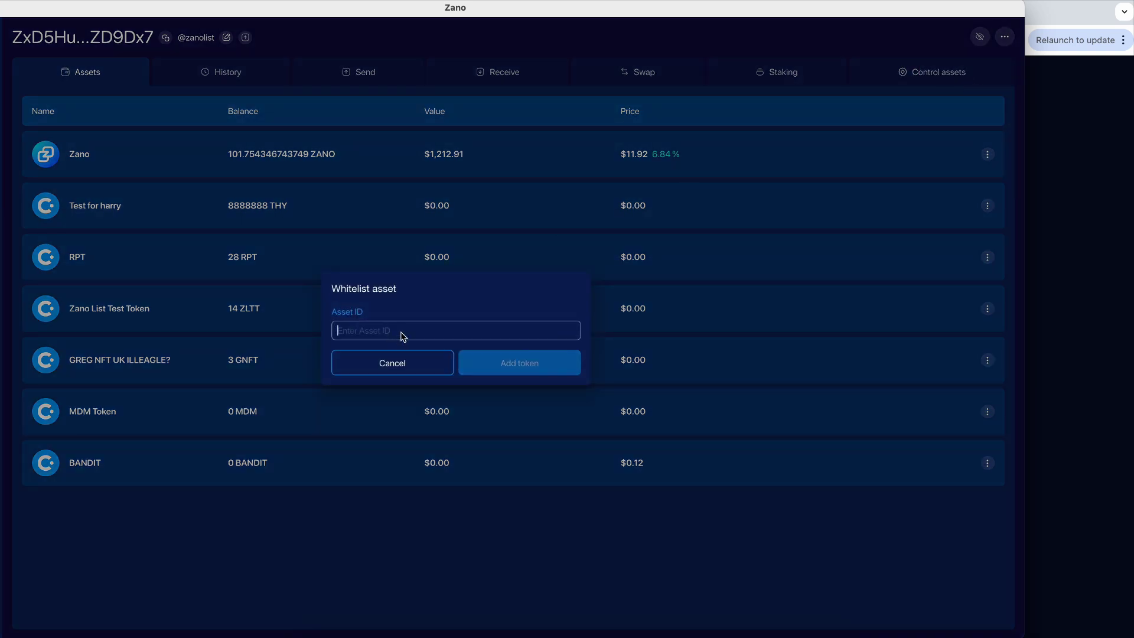
right_click(412, 337)
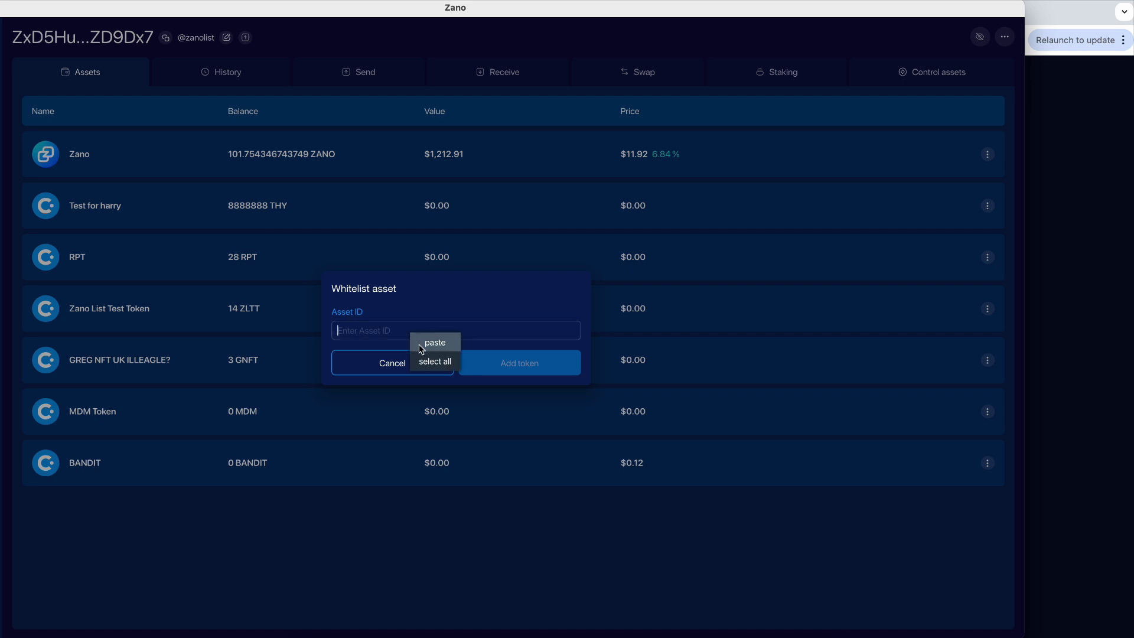
left_click(422, 347)
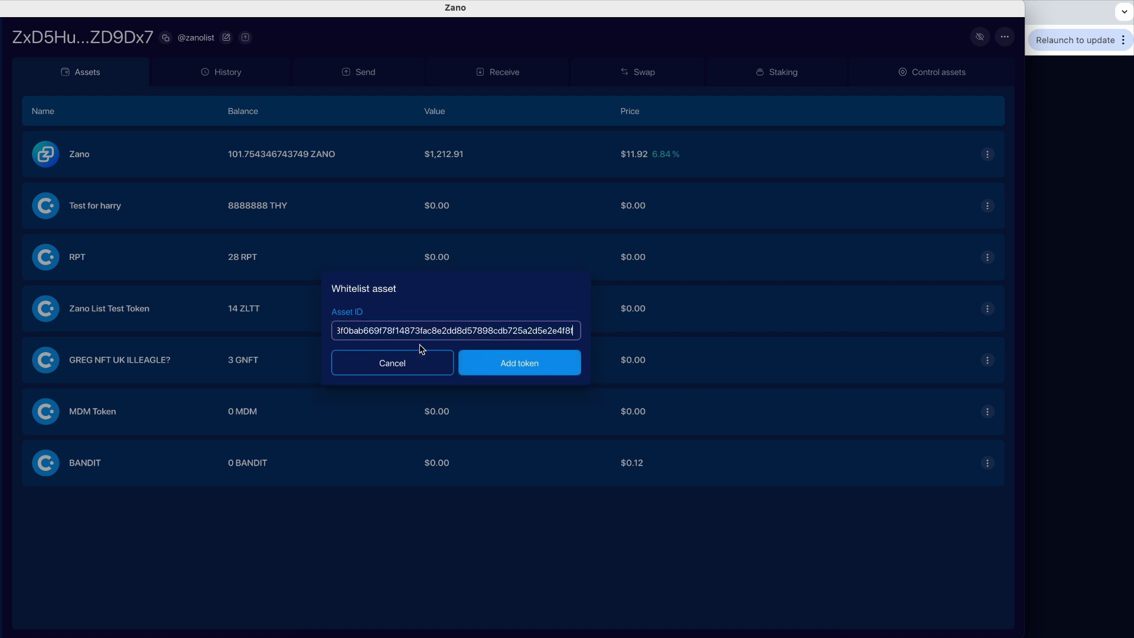
left_click(529, 374)
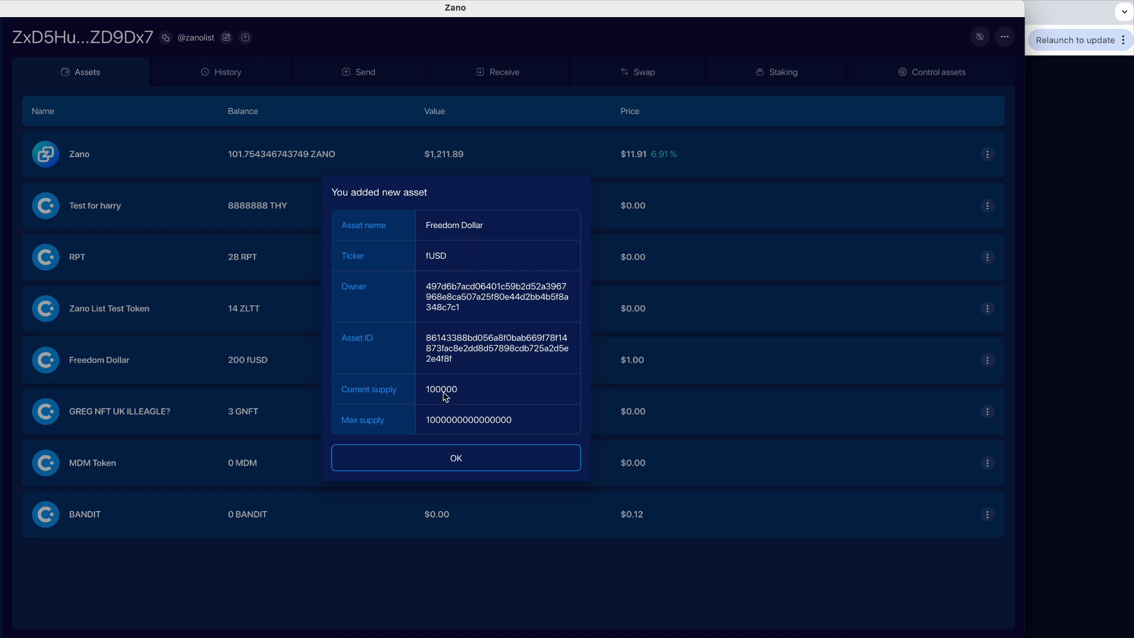
left_click(462, 463)
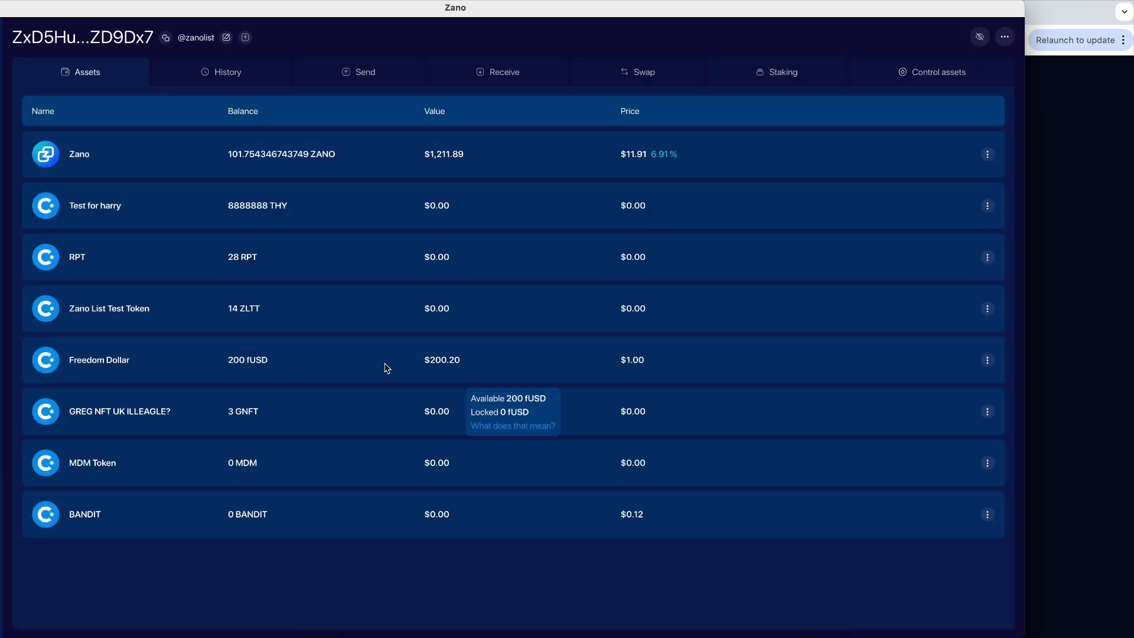
- Close the explorer's fUSD asset popup and go back to the Whitelisted assets list
left_click(524, 634)
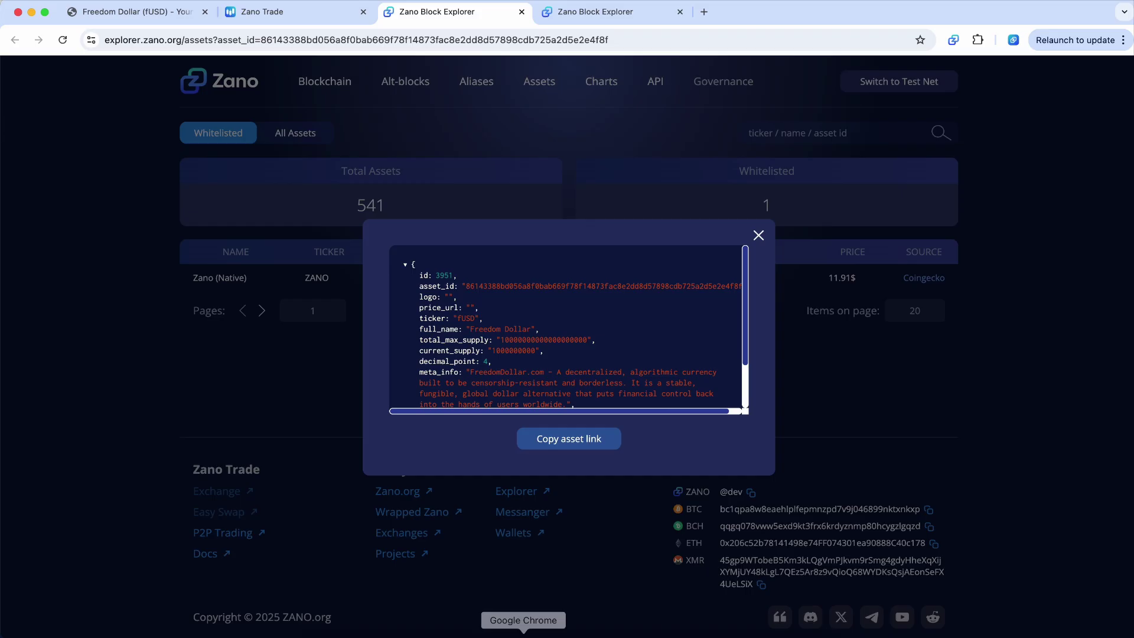
left_click(760, 235)
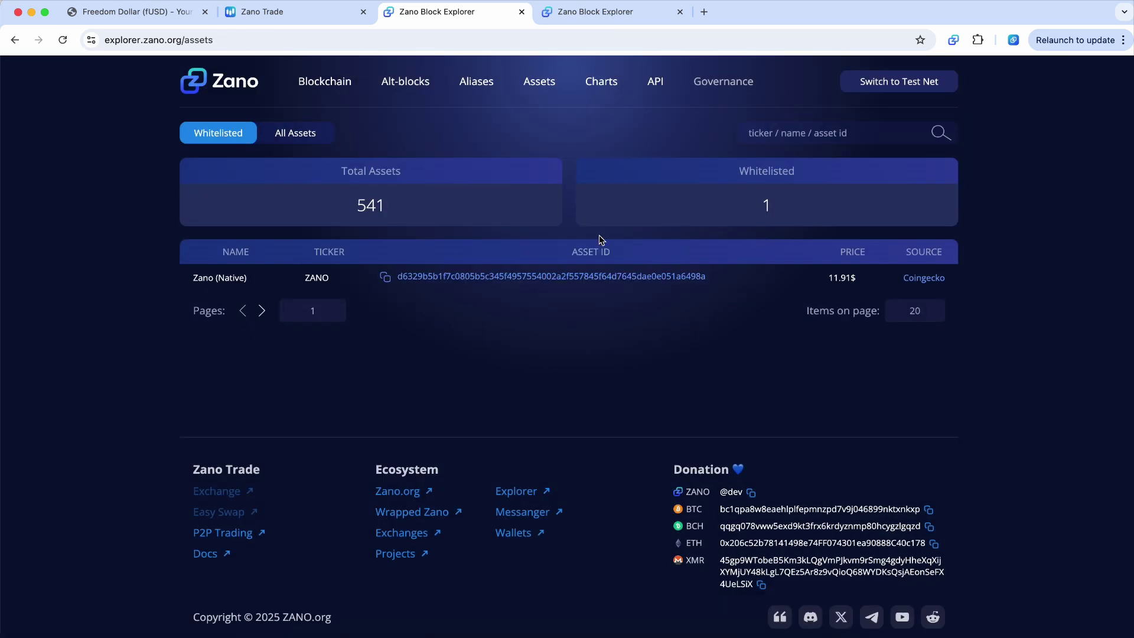
left_click(15, 40)
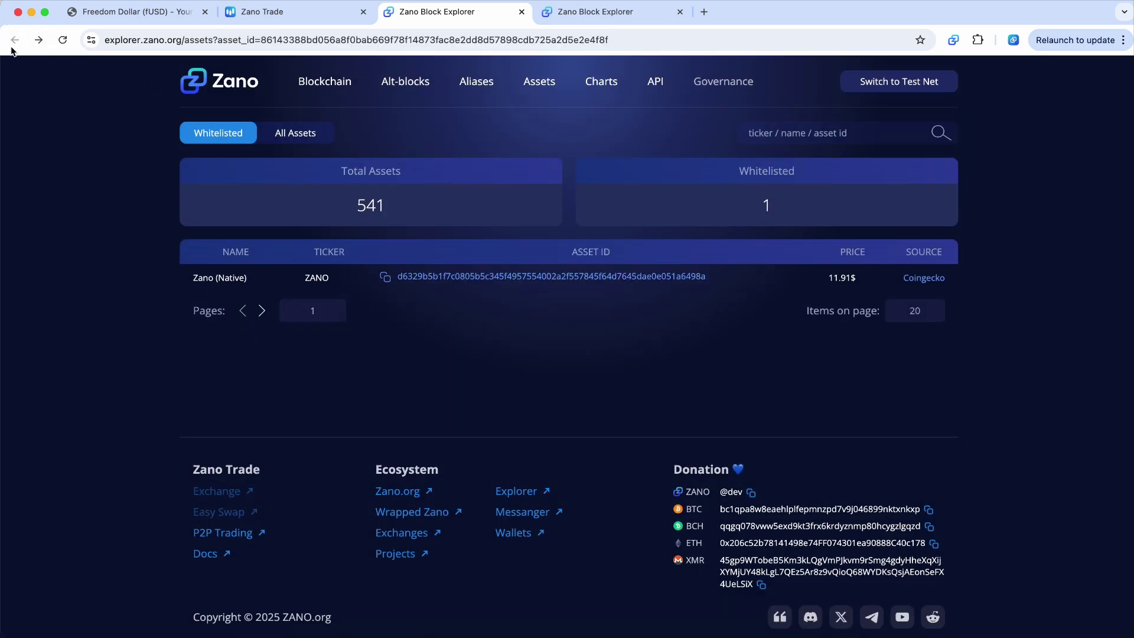
- Close the explorer tab and show Sell Orders: one order of 3442.4992 fUSD at 0.084542 ZANO
left_click(522, 12)
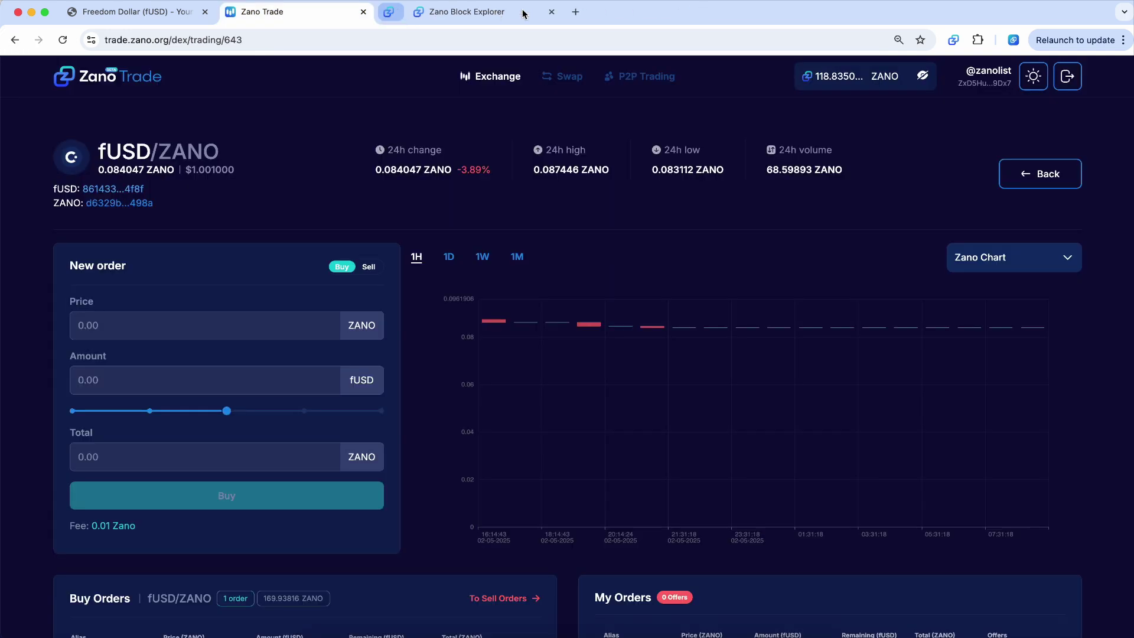
scroll(425, 486, "down", 4)
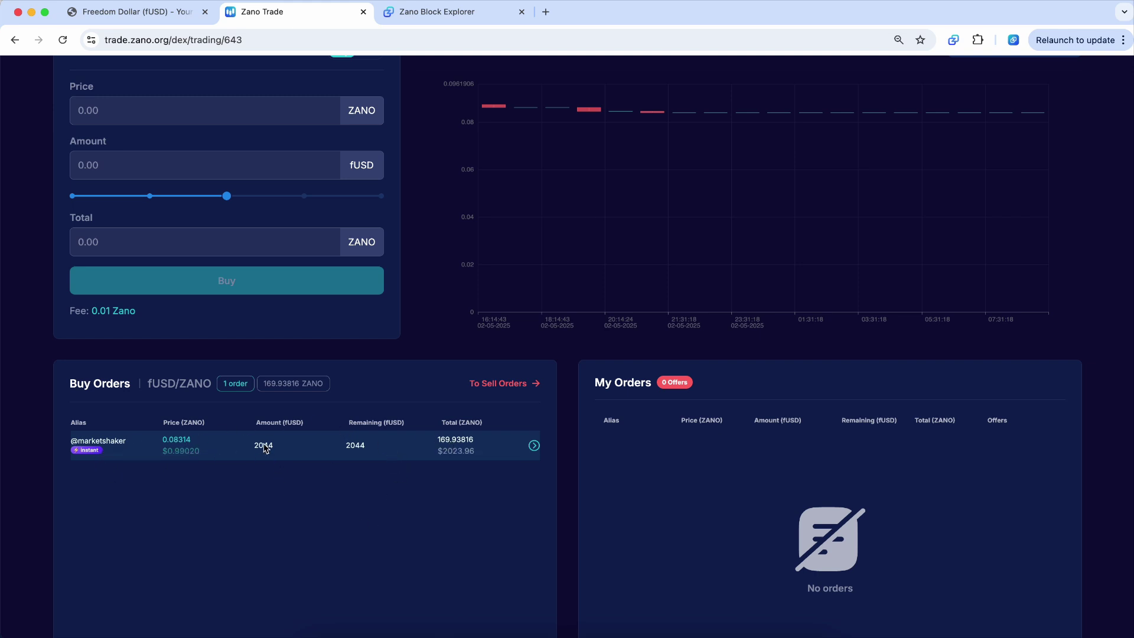
left_click(527, 385)
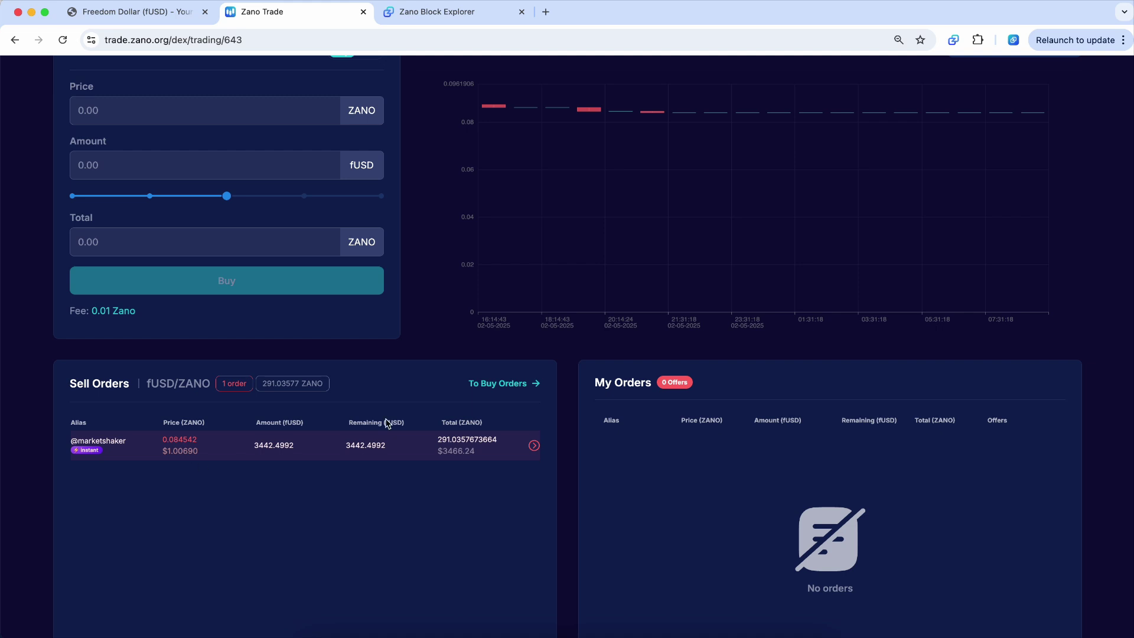
left_click(532, 384)
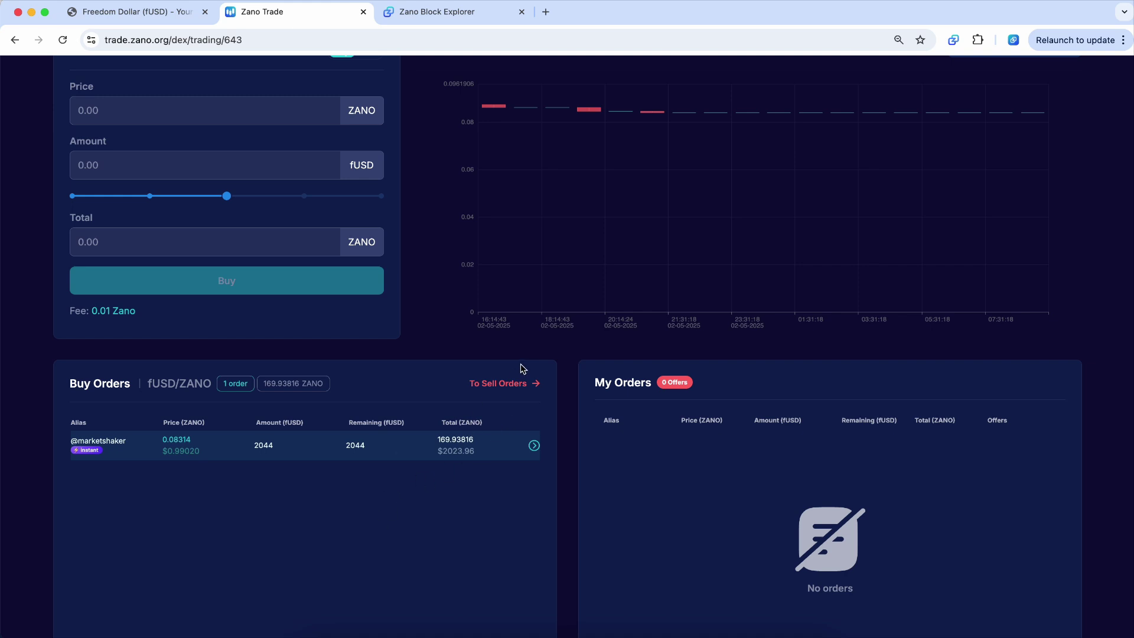
left_click(518, 385)
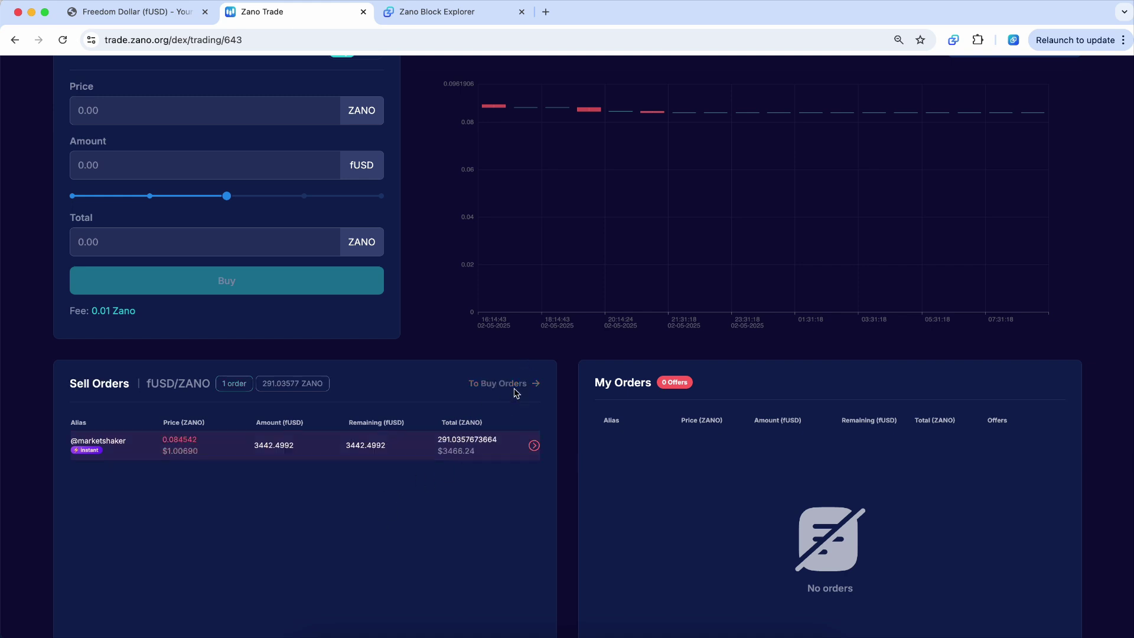
- Create a buy order for 10 fUSD at 0.084542 ZANO from the existing sell offer
left_click(534, 447)
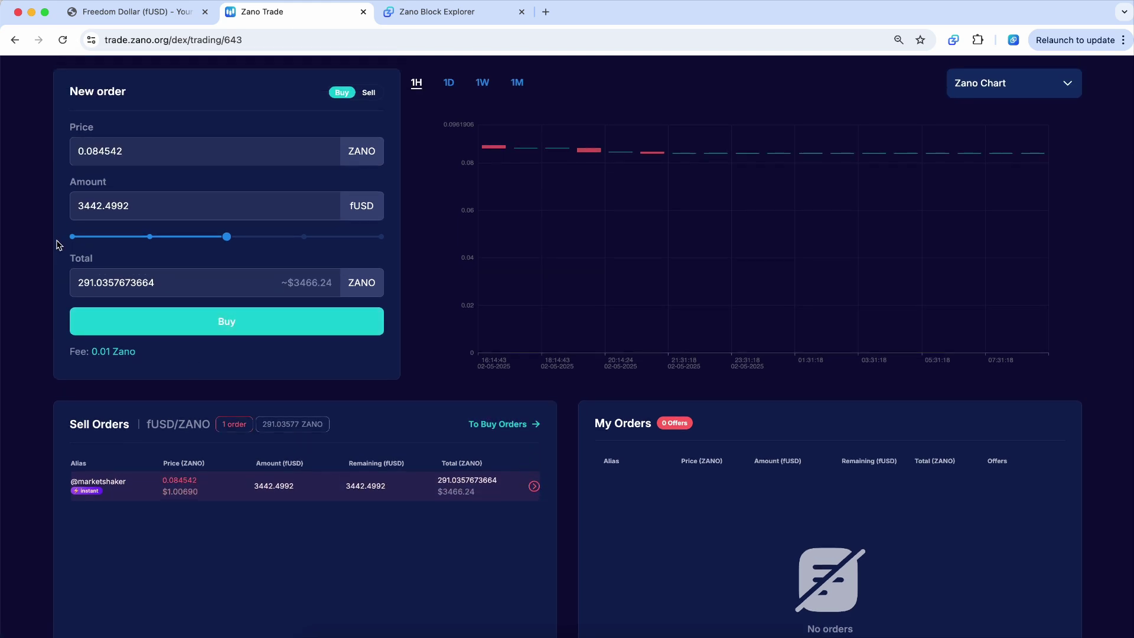
double_click(91, 211)
type("50")
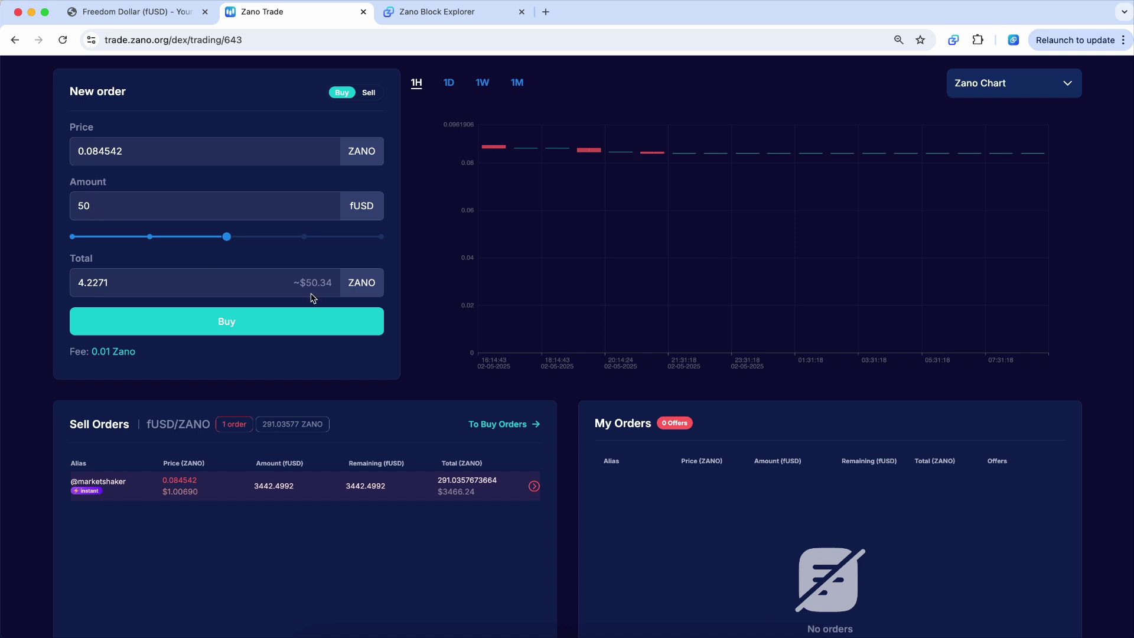
left_click(106, 198)
key("BackSpace")
key("BackSpace")
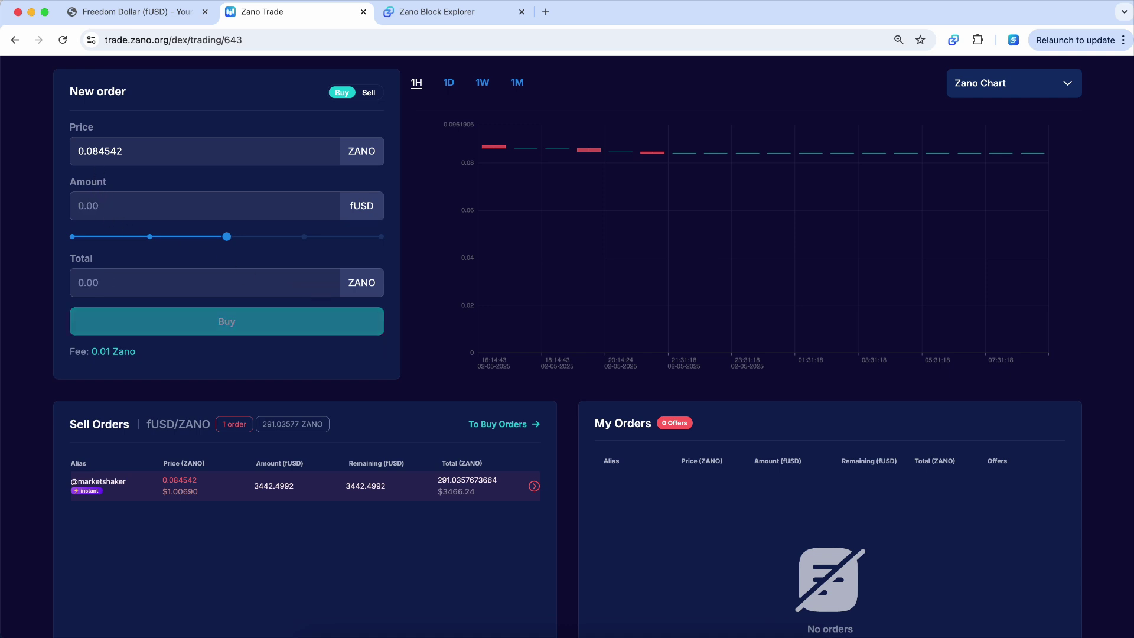
type("10")
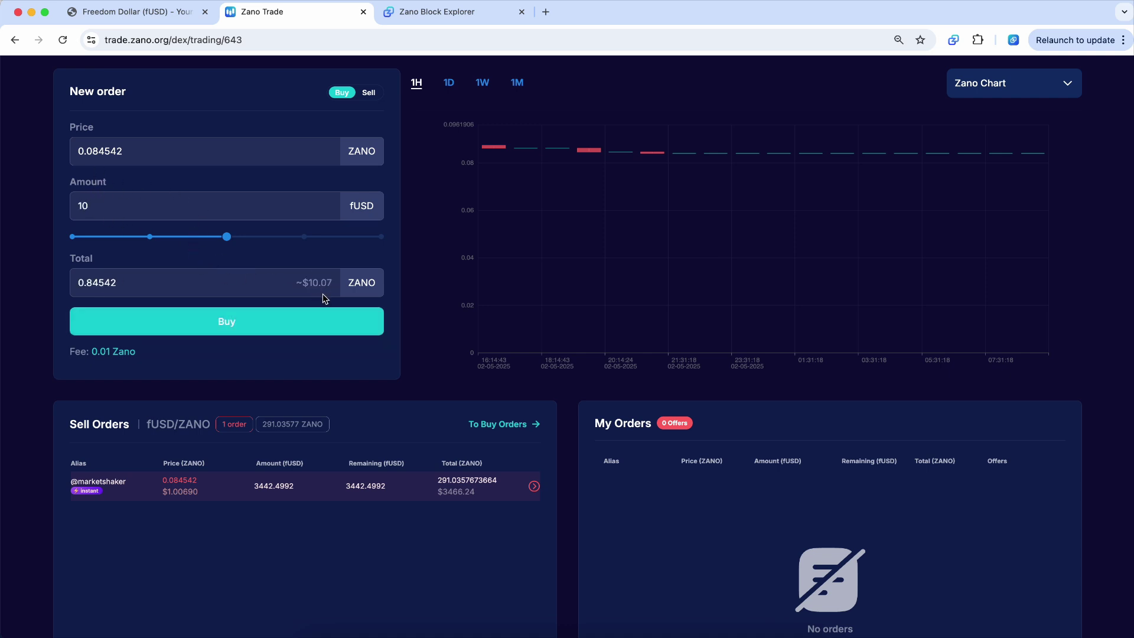
left_click(231, 327)
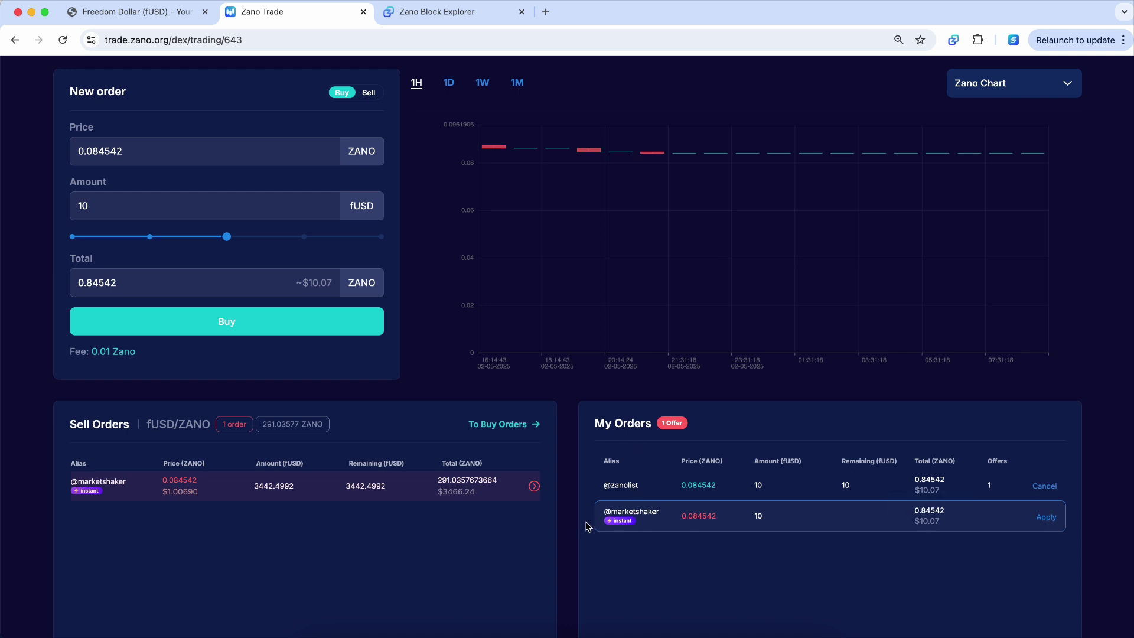
- Apply the matching sell offer and confirm swapping 0.84542 ZANO for 10 fUSD
left_click(1047, 519)
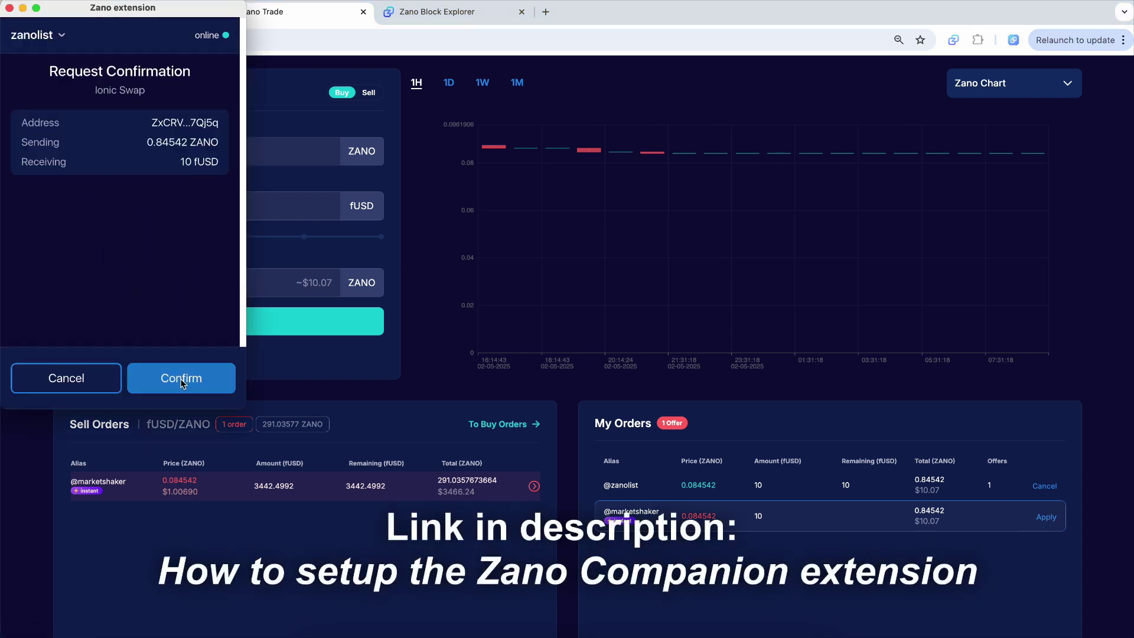
left_click(182, 378)
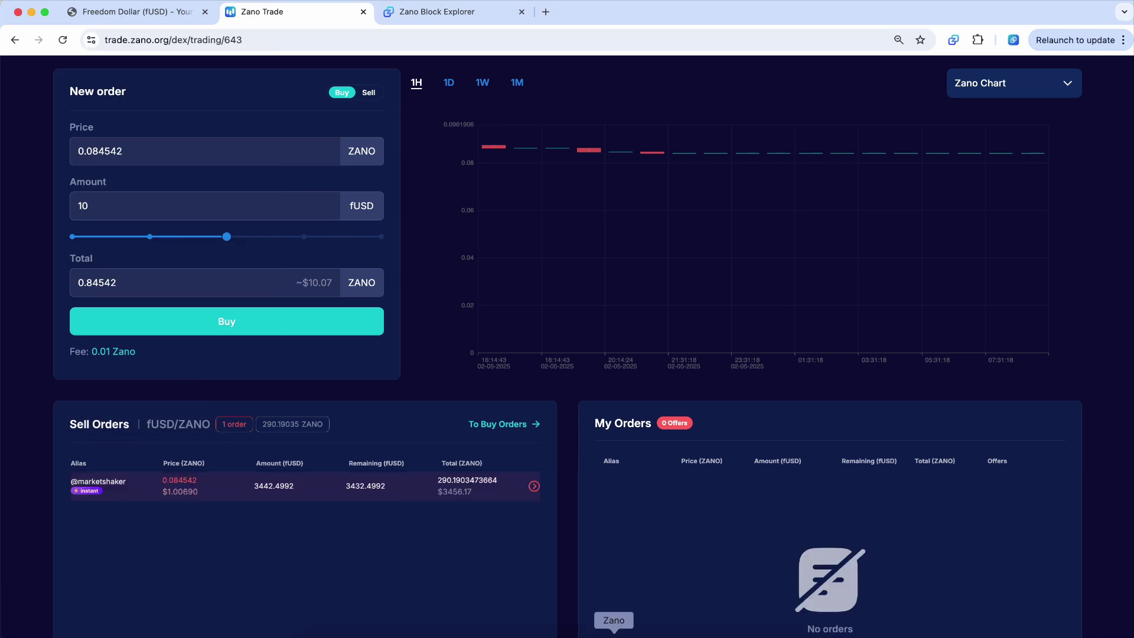
left_click(614, 636)
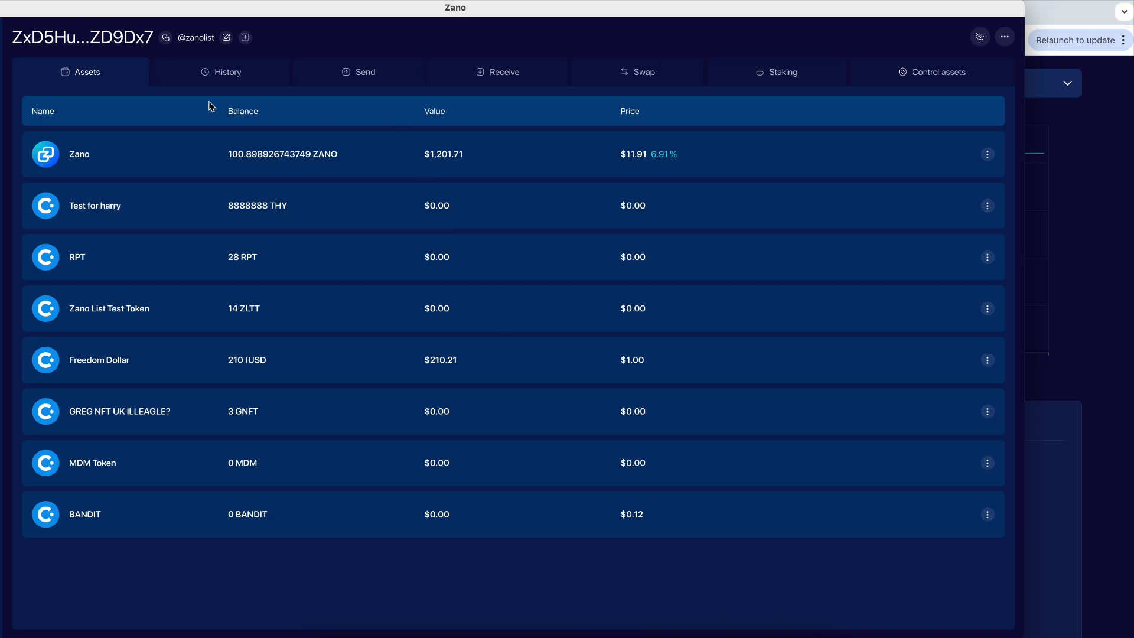
left_click(224, 74)
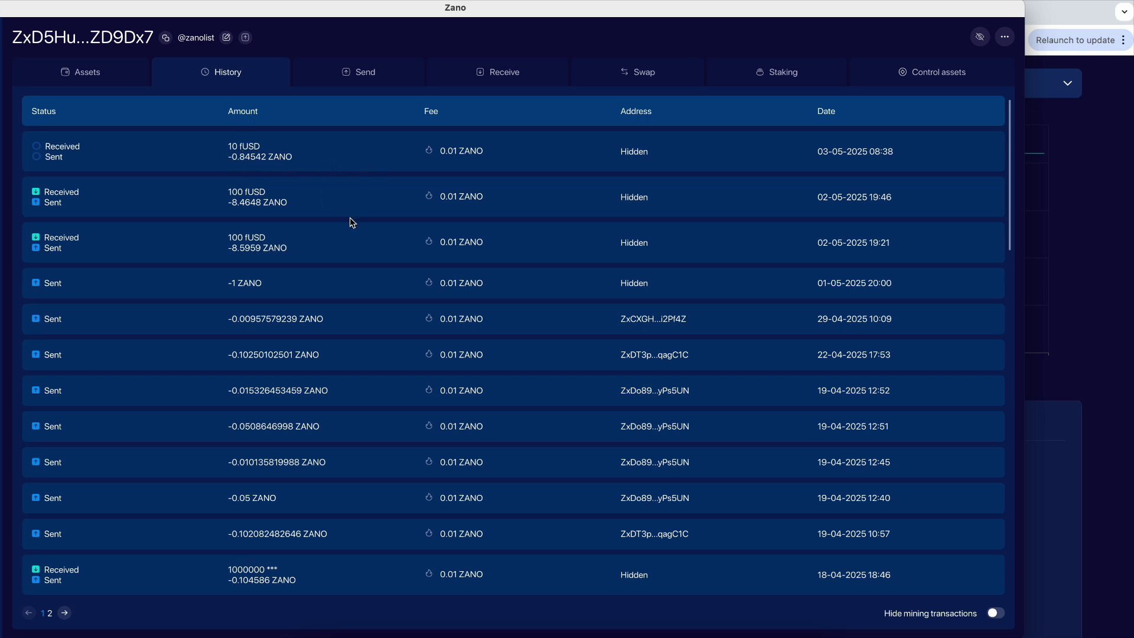
left_click(139, 76)
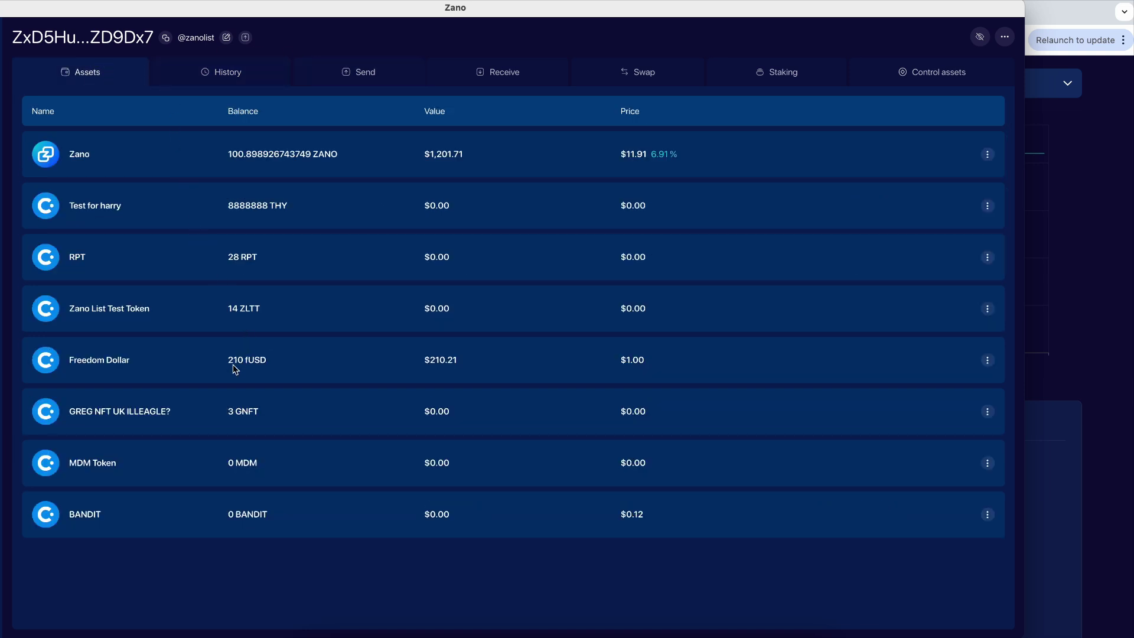
mouse_move(242, 371)
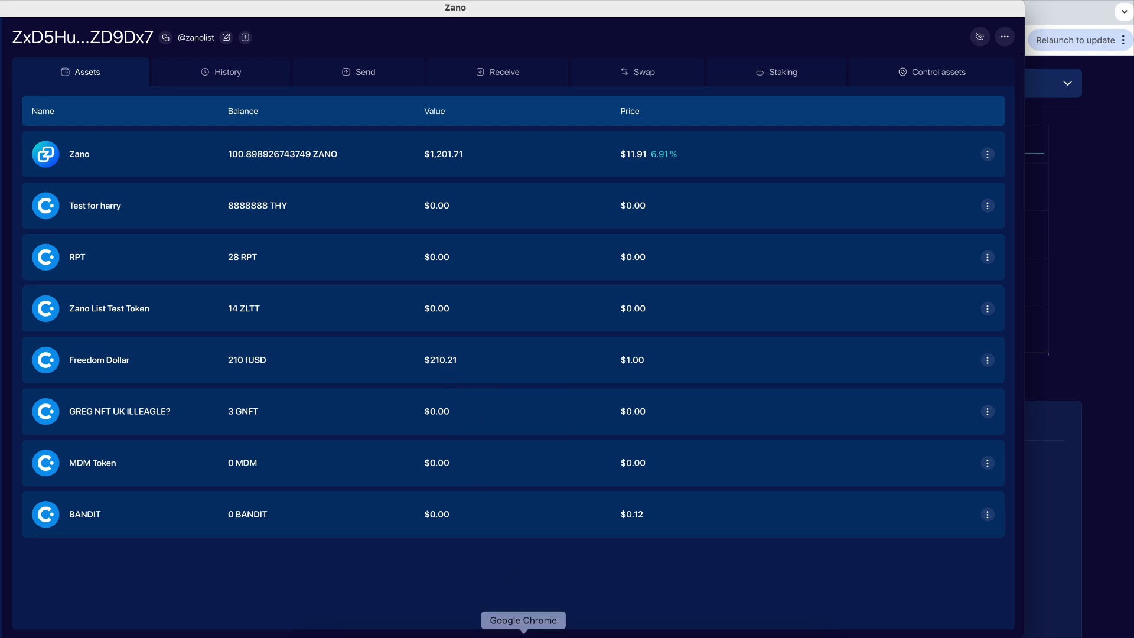
left_click(524, 636)
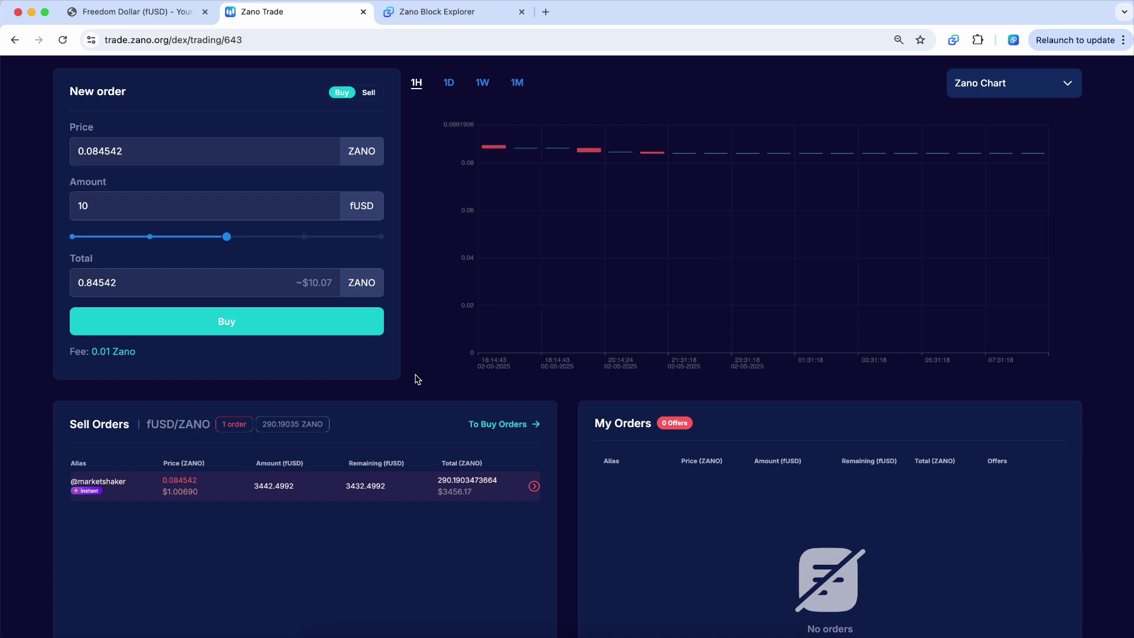
- Open the 0.08314 ZANO buy order from To Buy Orders and attempt selling 10 fUSD
scroll(418, 379, "up", 2)
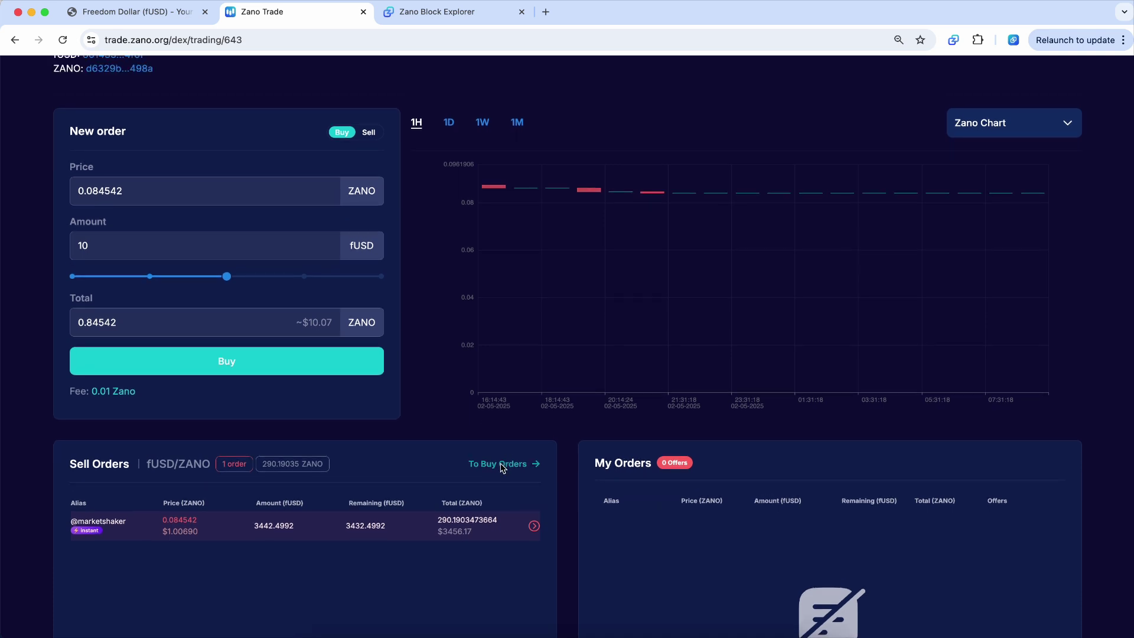
left_click(501, 469)
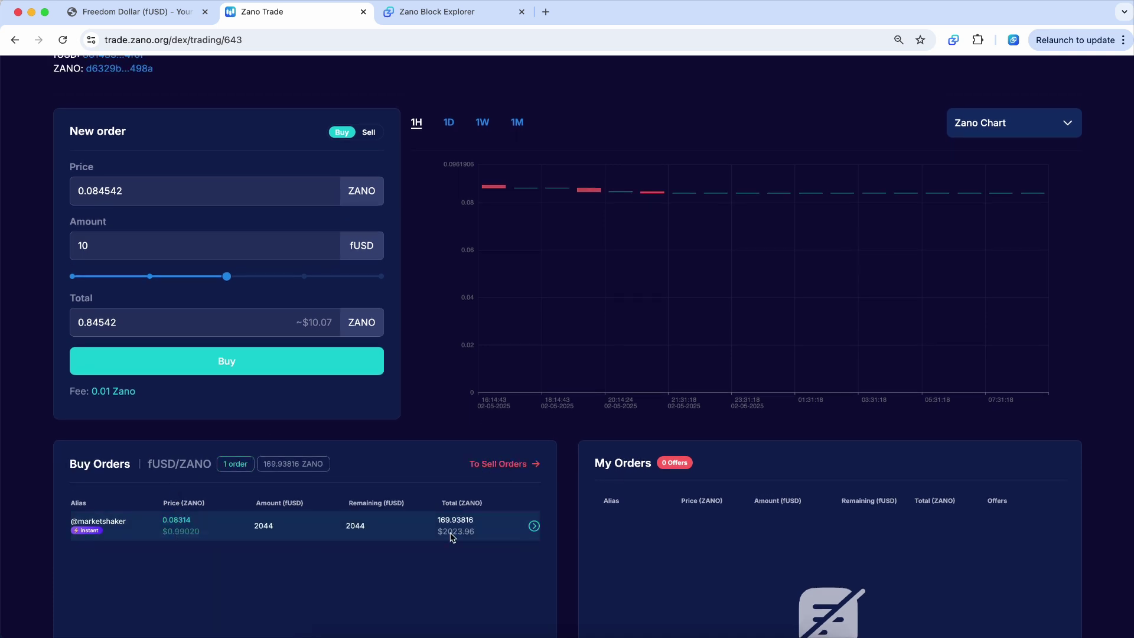
left_click(534, 526)
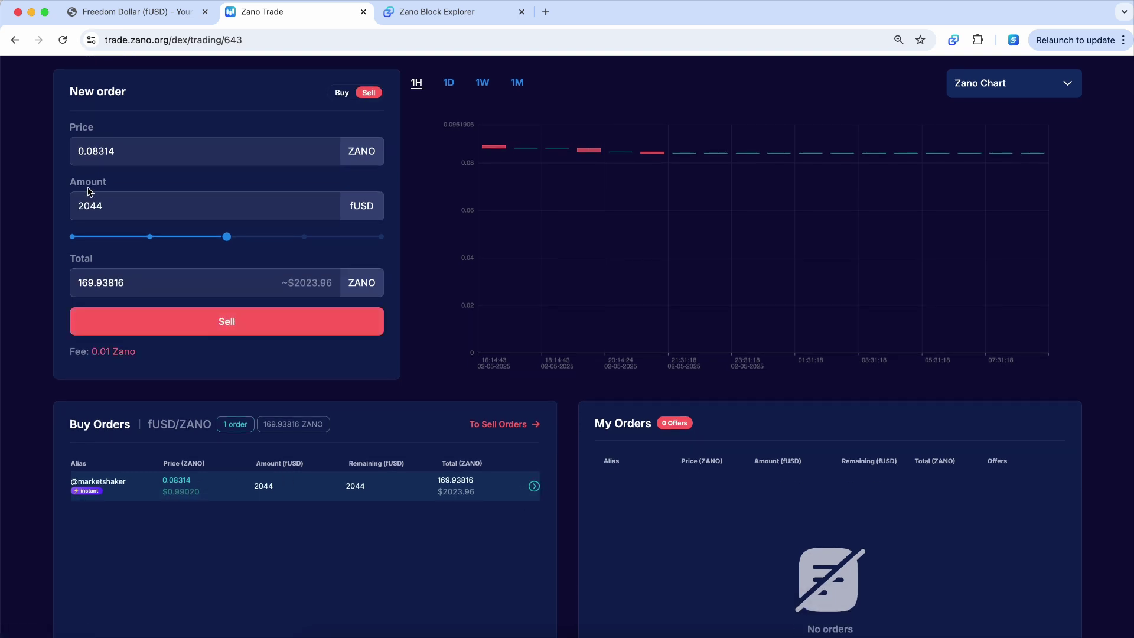
double_click(94, 206)
type("10")
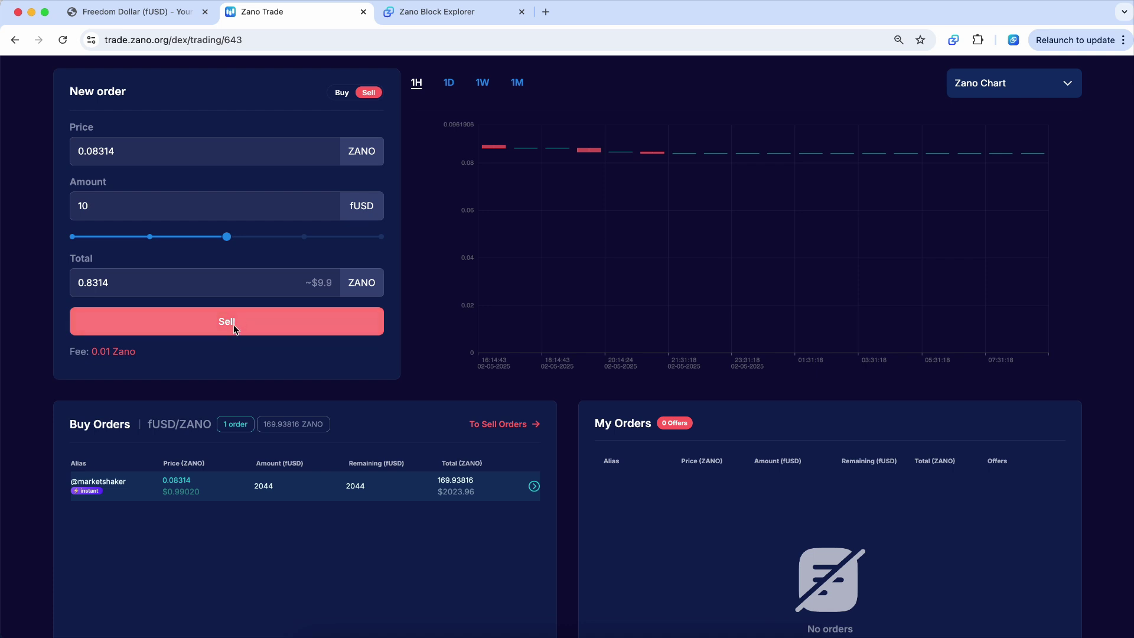
left_click(233, 325)
- Change the amount to 20 fUSD, apply the offer and confirm the 1.6628 ZANO swap
left_click(142, 195)
type("20")
left_click(268, 335)
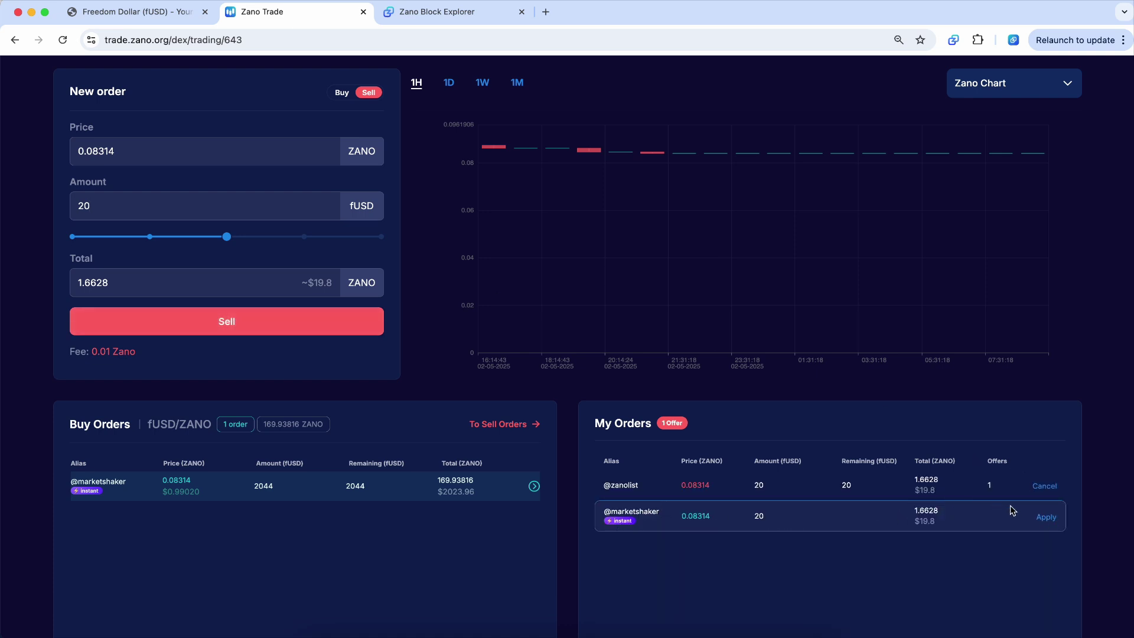
left_click(1046, 518)
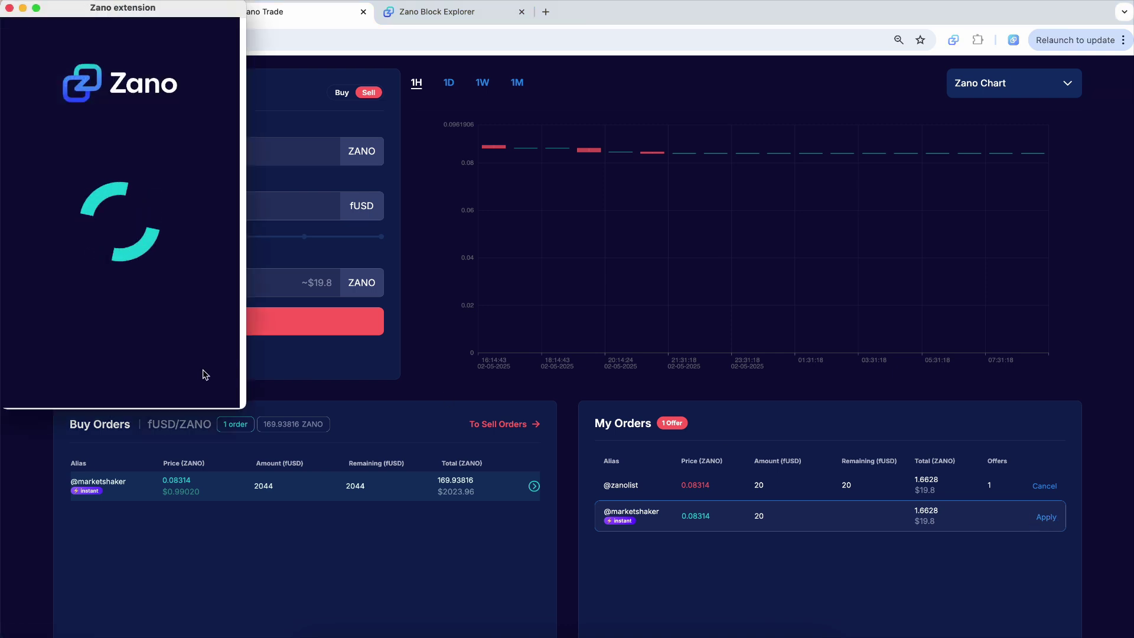
left_click(203, 385)
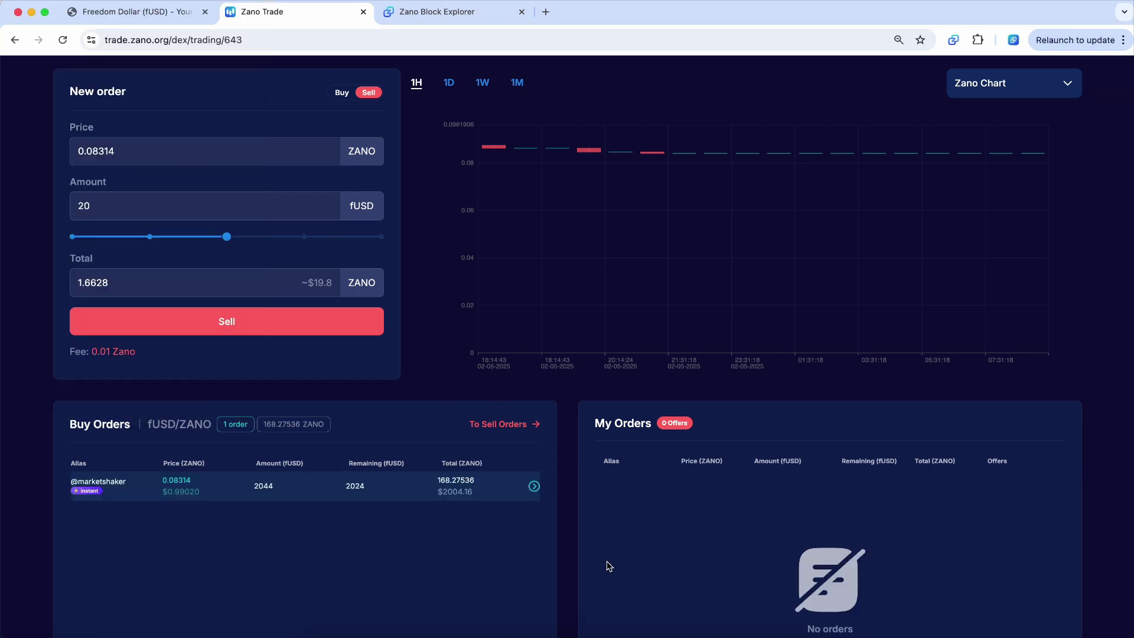
left_click(614, 634)
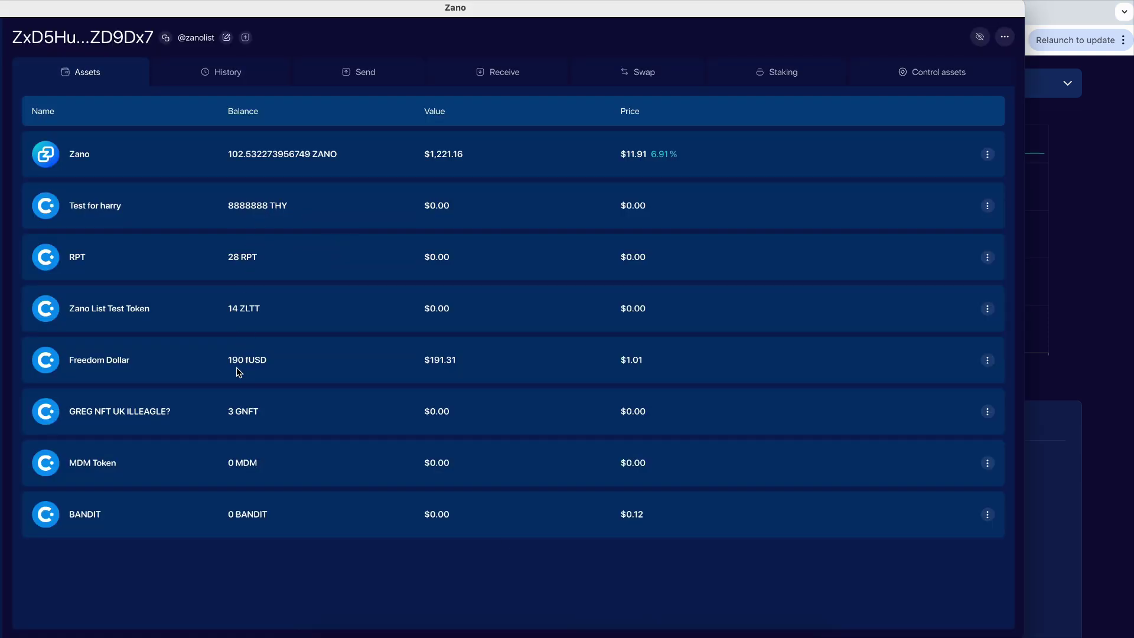
left_click(235, 78)
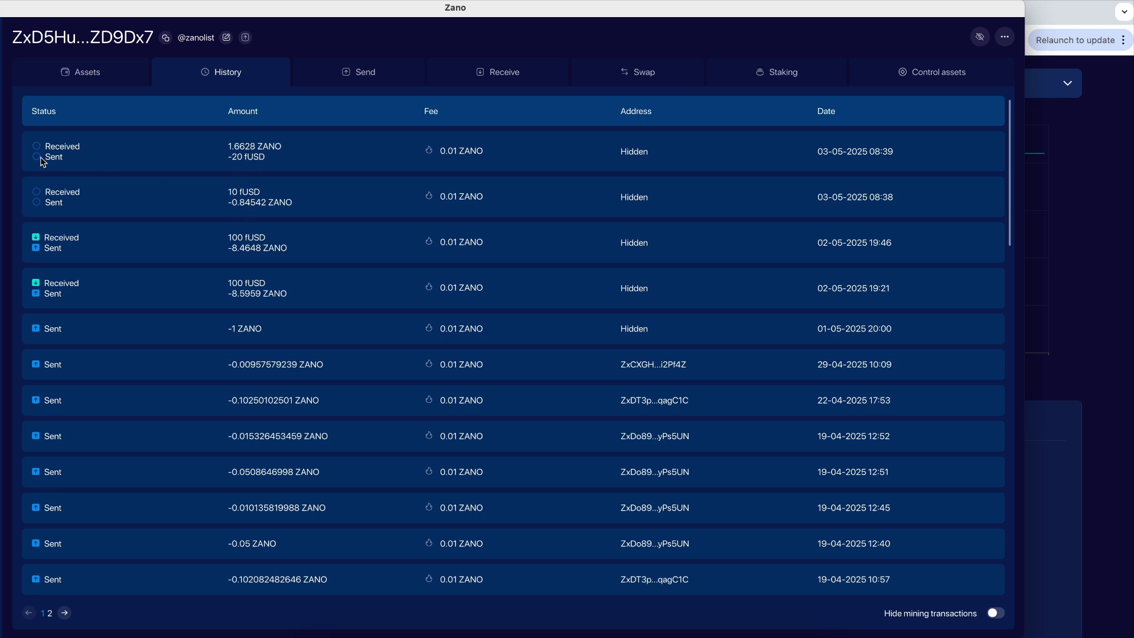
mouse_move(41, 158)
left_click(523, 635)
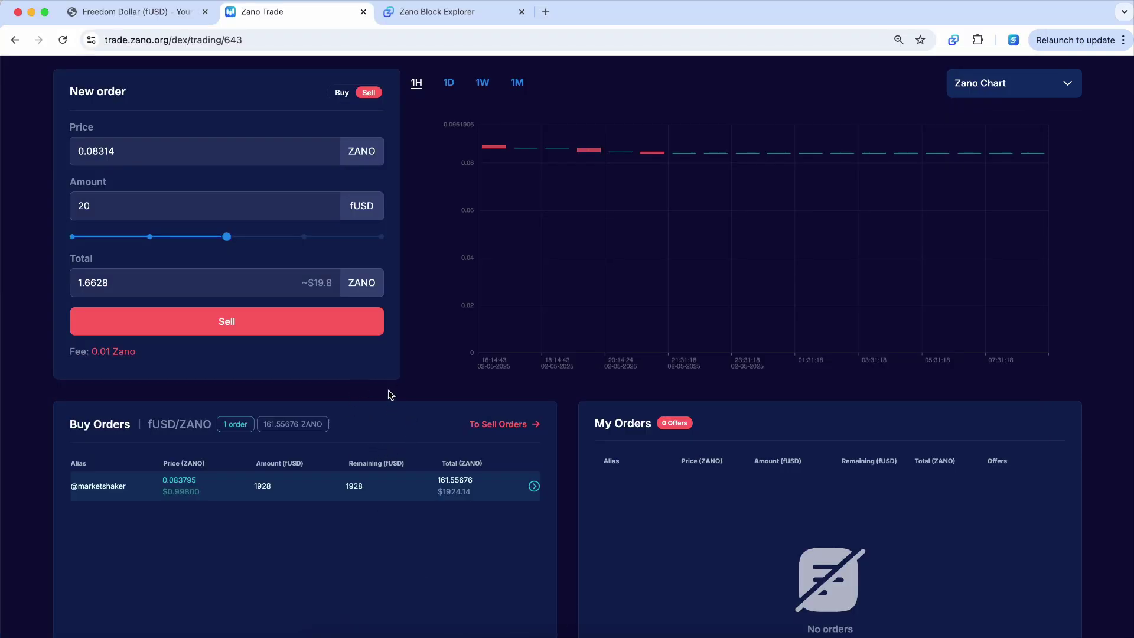
- Scroll Zano Trade to the top and bring the Zano wallet's History to the front
scroll(389, 394, "up", 5)
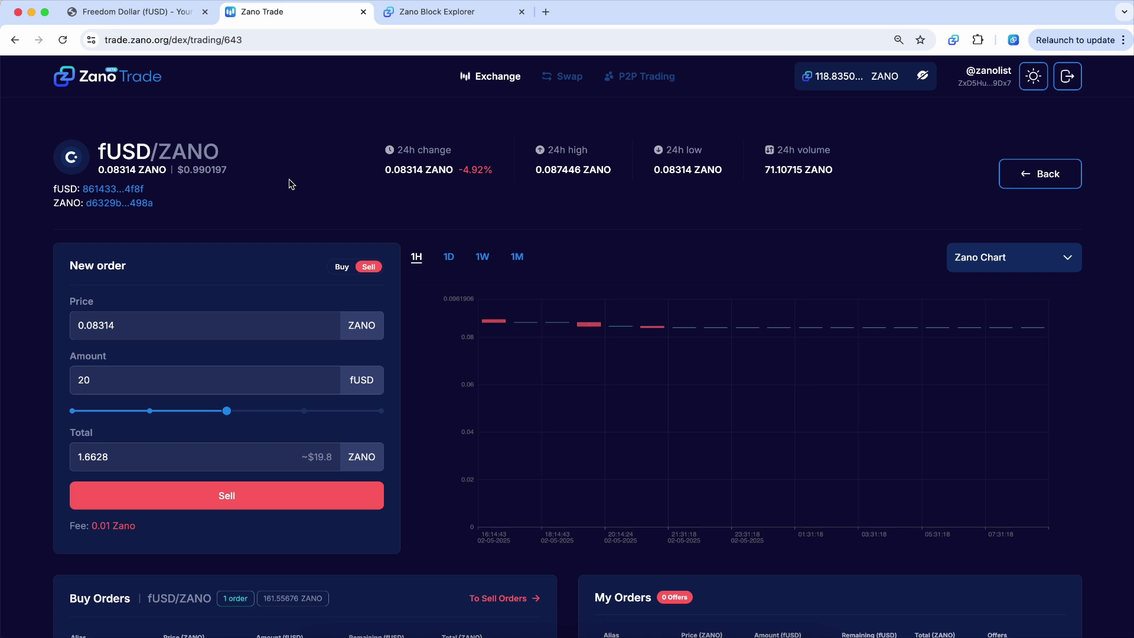
left_click(618, 628)
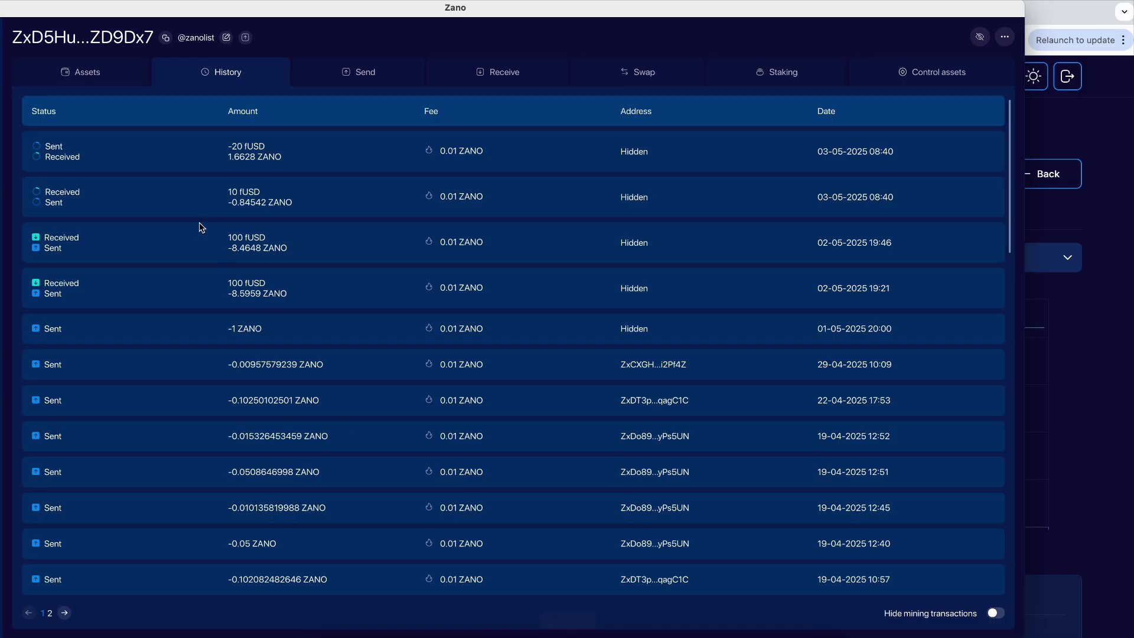